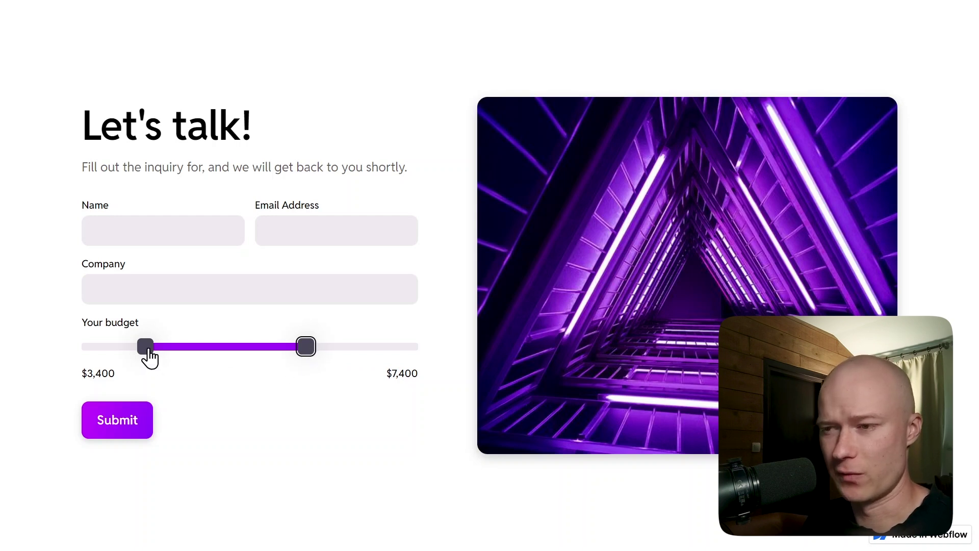
pyautogui.click(206, 404)
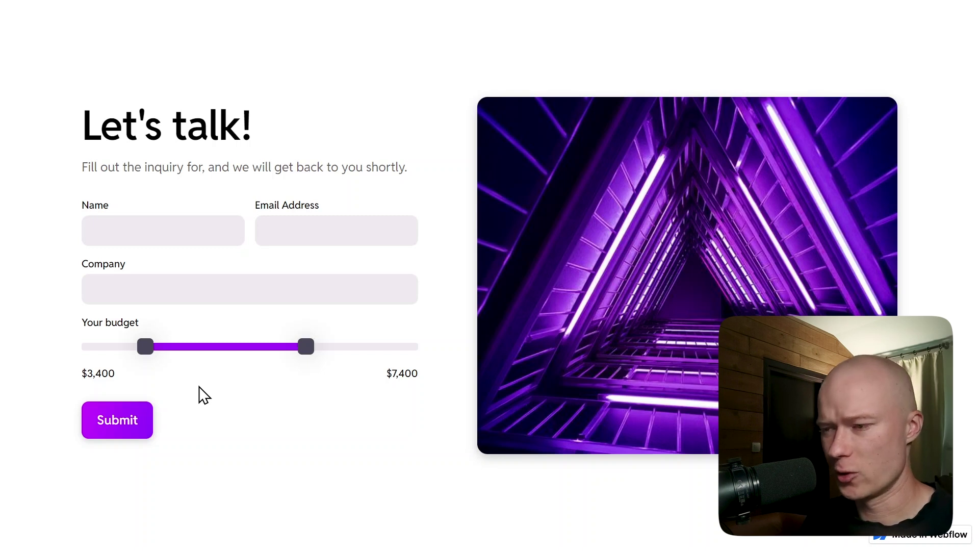
pyautogui.hotkey('ctrl', 'Tab')
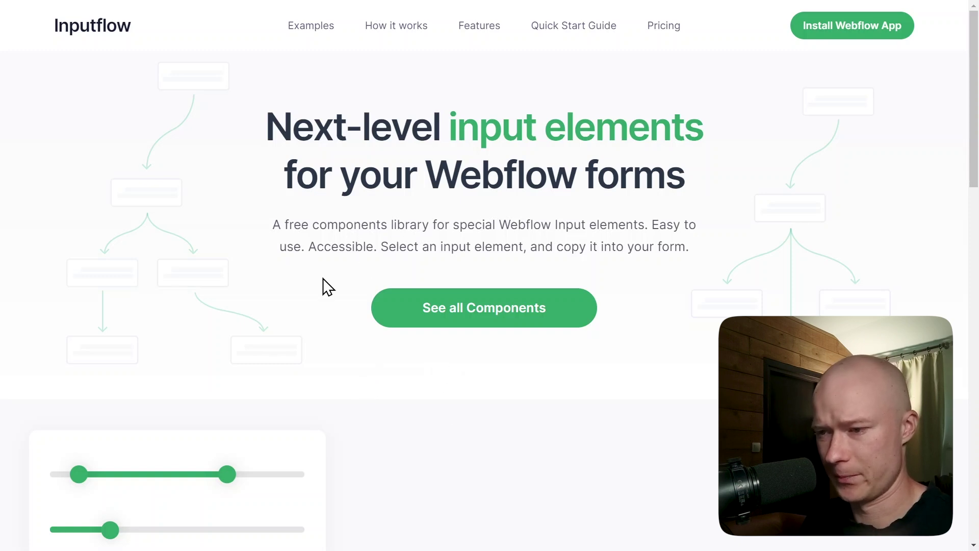
pyautogui.hotkey('alt', 'Tab')
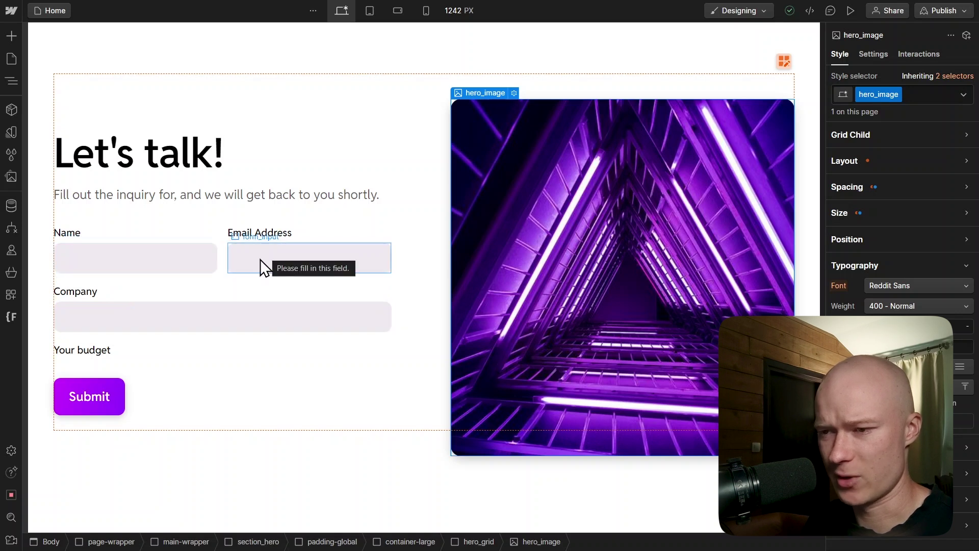
pyautogui.click(100, 357)
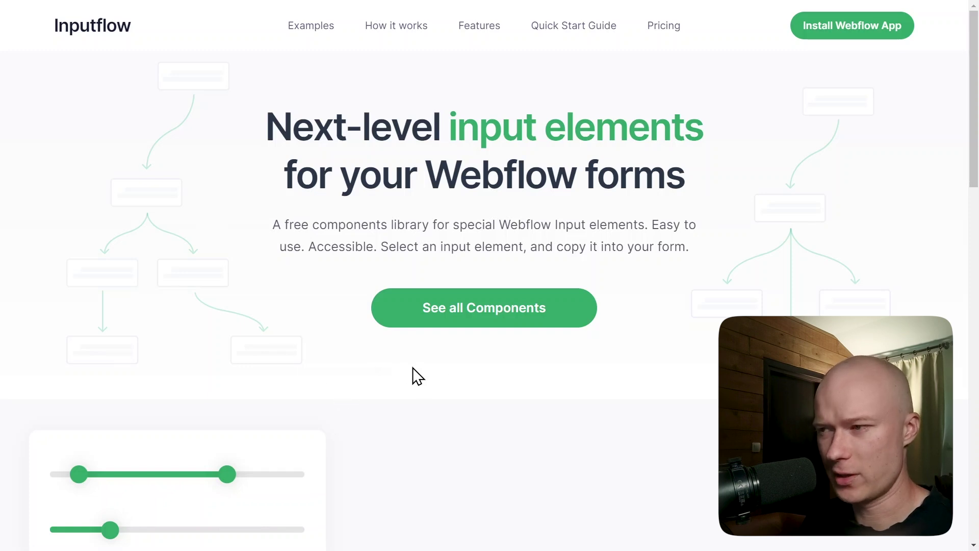
# - Open the Range Sliders component in the Inputflow library and copy the Range Slider Two Handles element
pyautogui.scroll(-5, 413, 367)
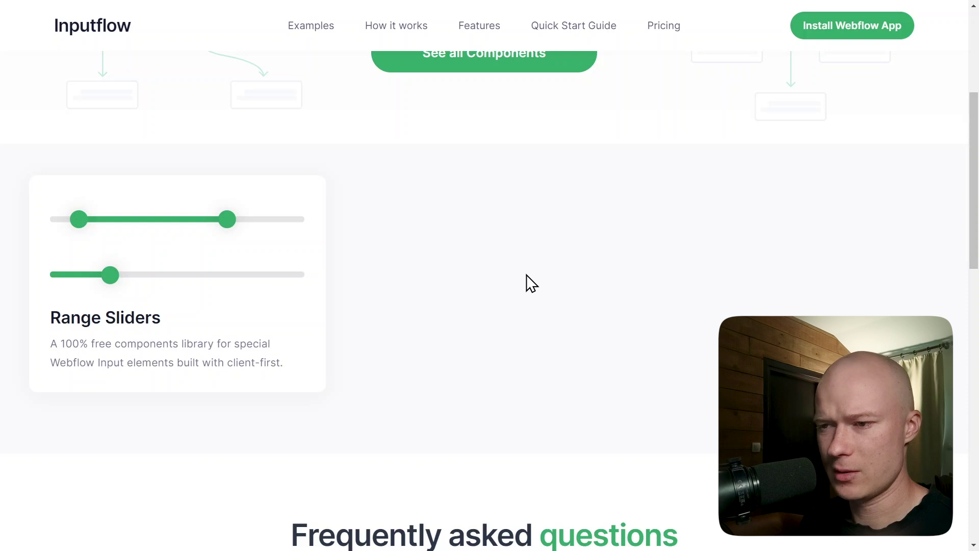
pyautogui.click(203, 276)
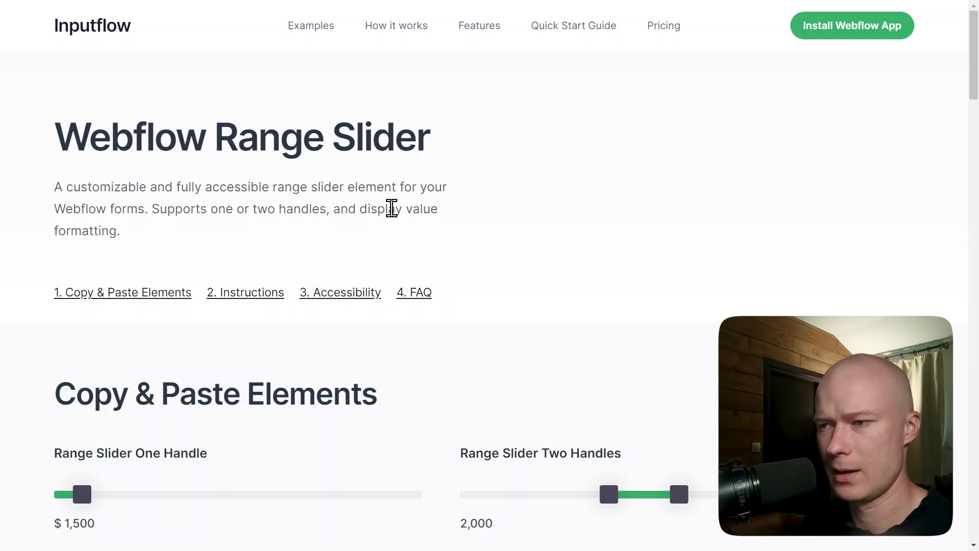
pyautogui.scroll(-3, 163, 192)
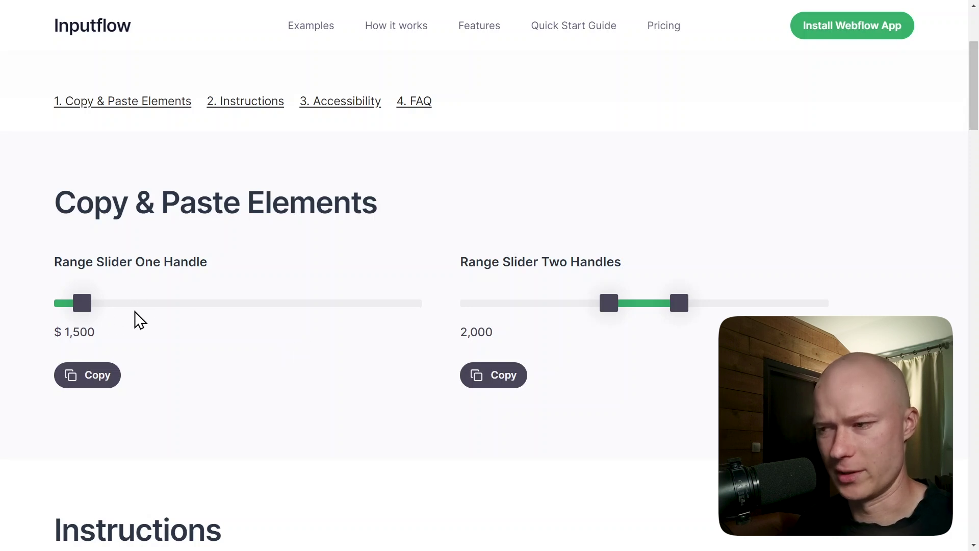
pyautogui.click(509, 377)
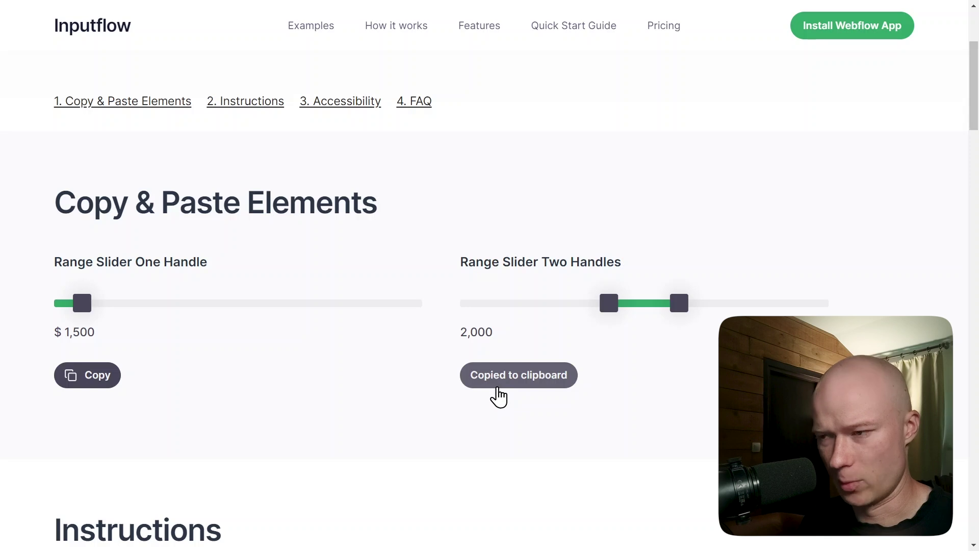
# - Switch to the Webflow designer and paste the copied two-handle slider into the form, directly below the "Your budget" label
pyautogui.hotkey('ctrl', 'Tab')
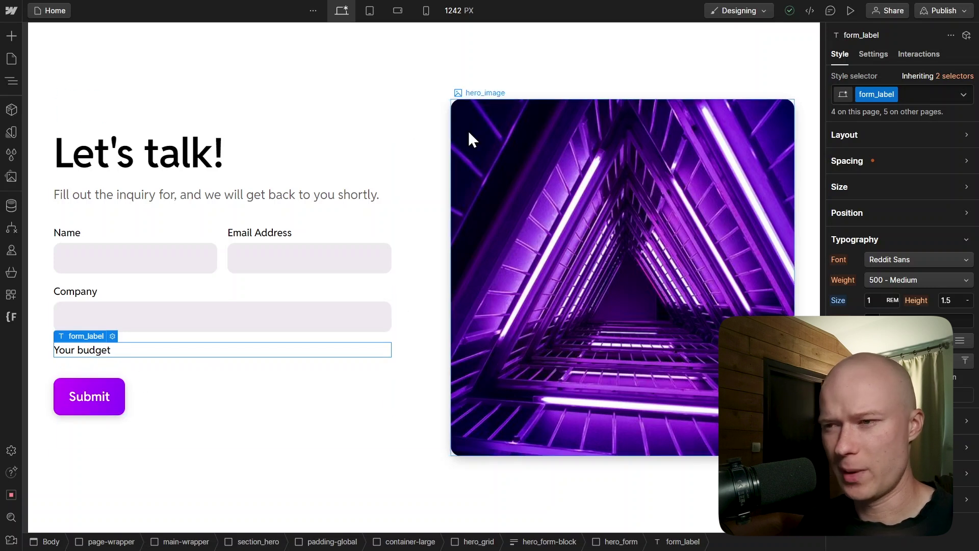
pyautogui.click(584, 174)
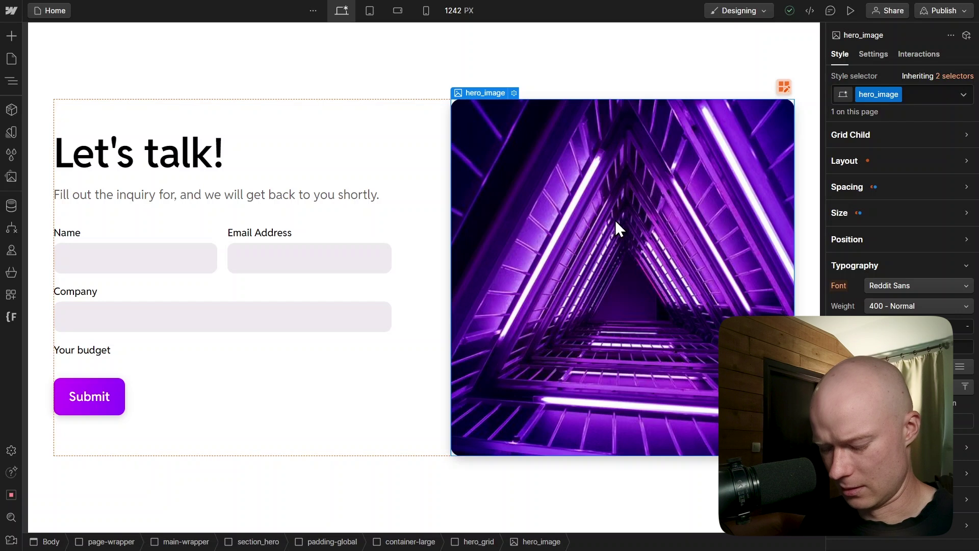
pyautogui.hotkey('ctrl', 'v')
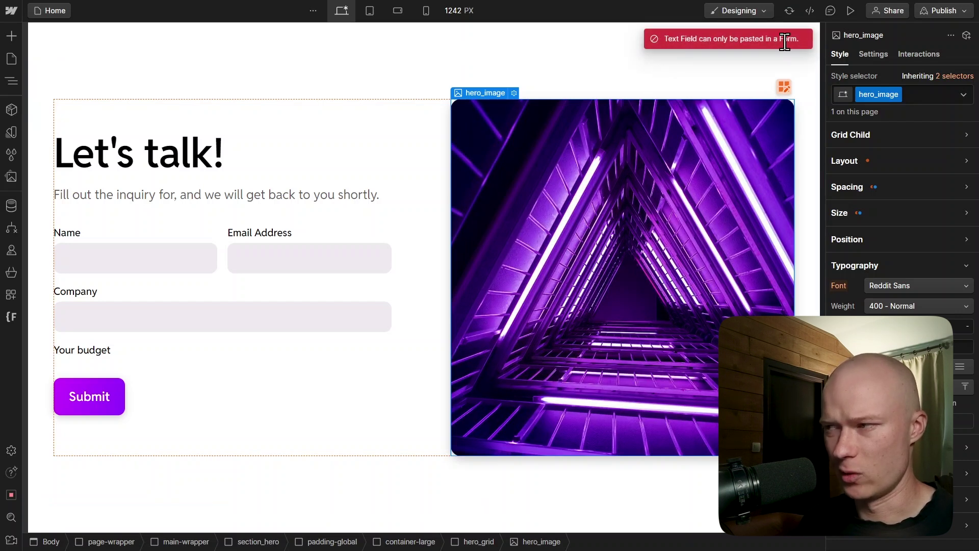
pyautogui.click(102, 349)
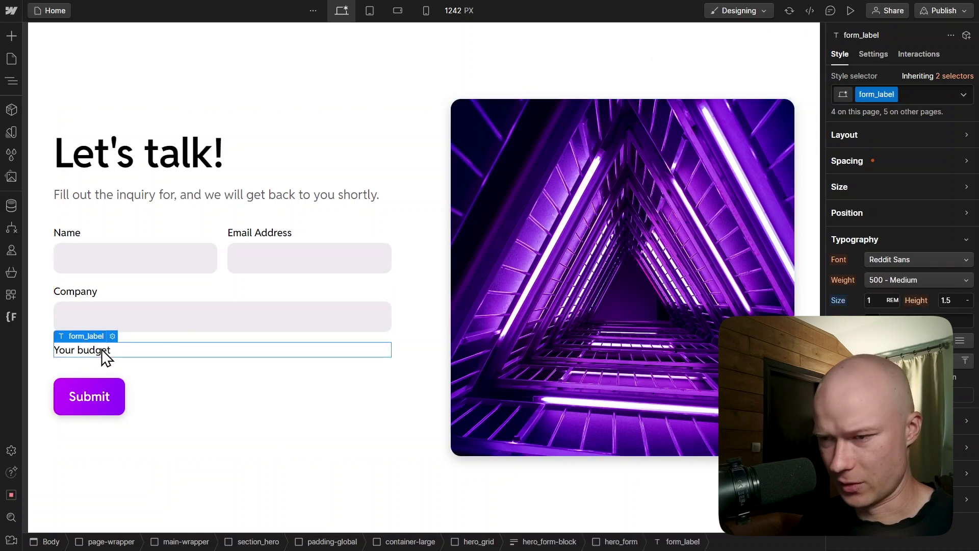
pyautogui.hotkey('ctrl', 'v')
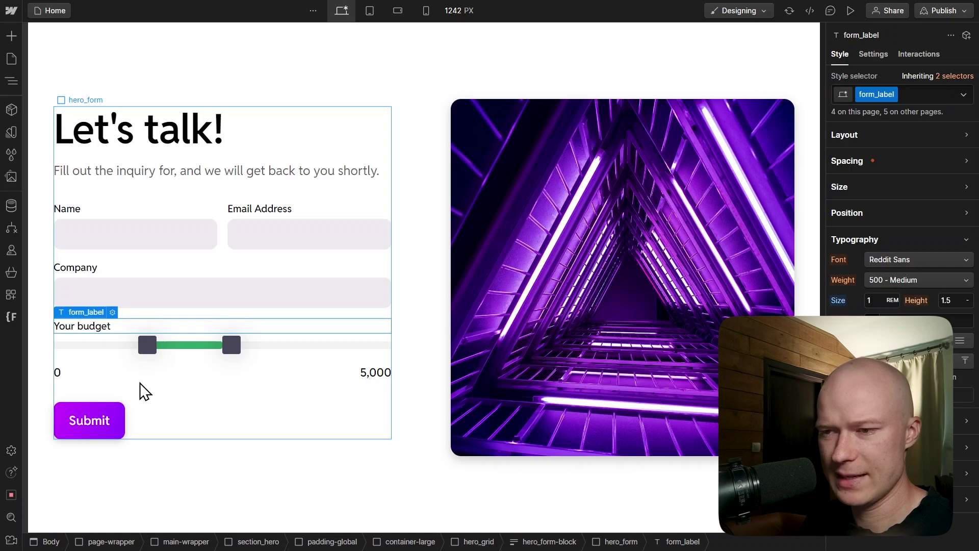
# - Examine the pasted range-slider_wrapper in the element tree, including the fill and handles inside its range-slider_track
pyautogui.click(111, 364)
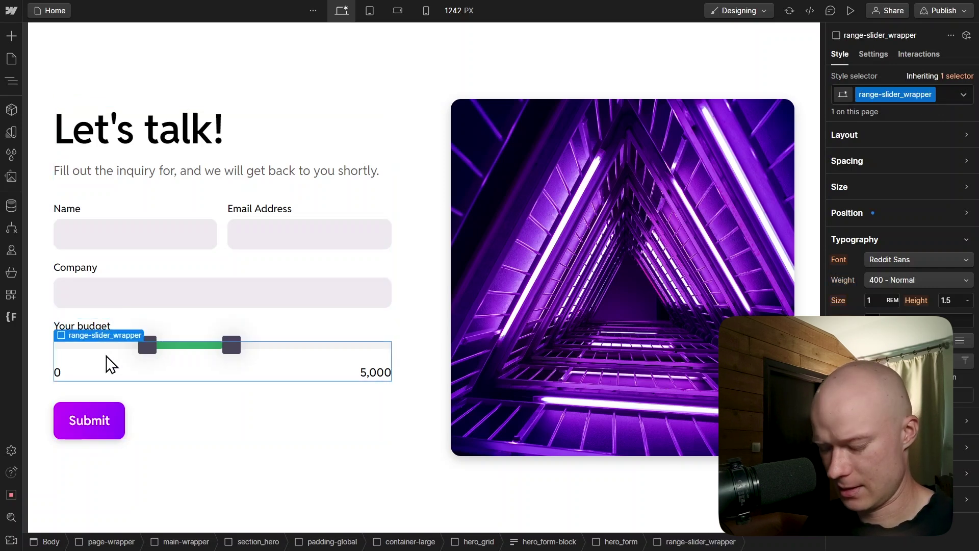
pyautogui.press('z')
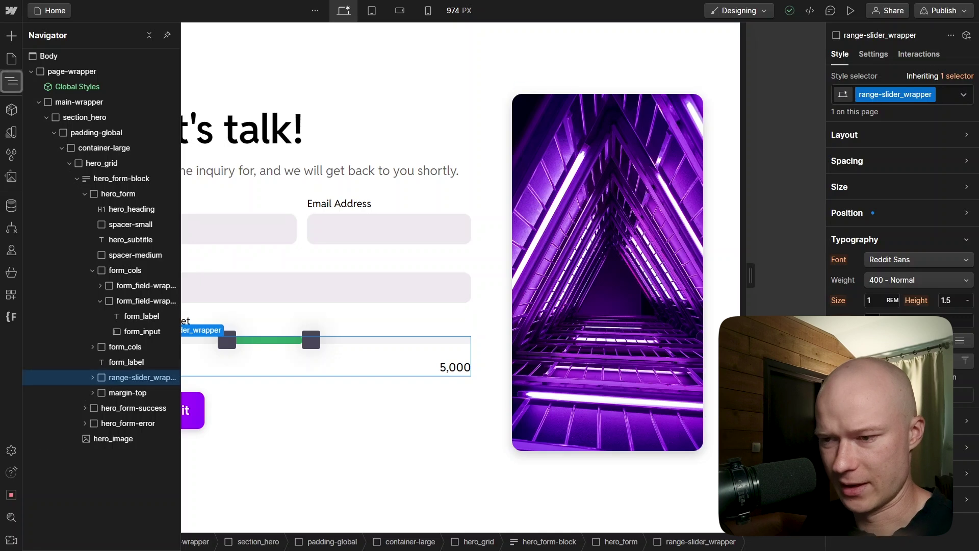
pyautogui.click(92, 377)
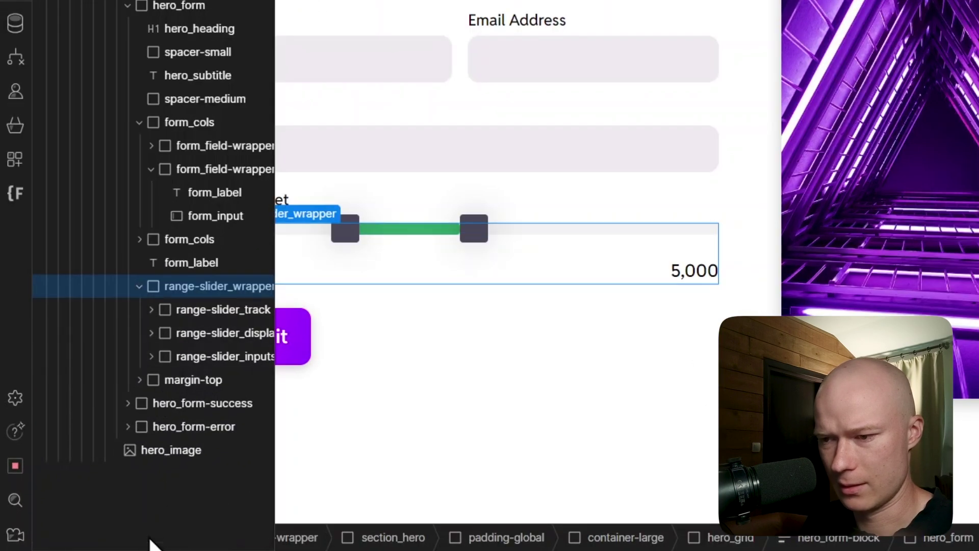
pyautogui.moveTo(162, 543); pyautogui.dragTo(225, 542)
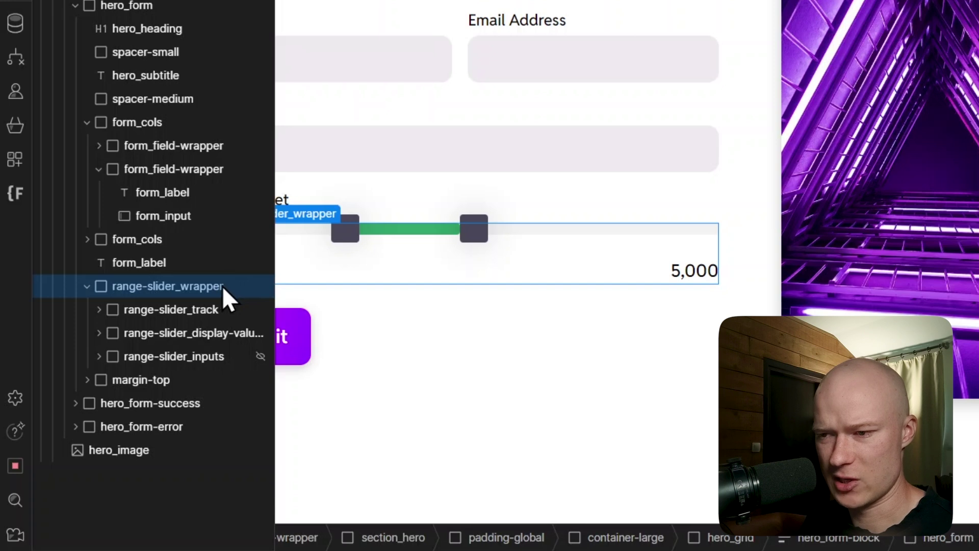
pyautogui.click(216, 312)
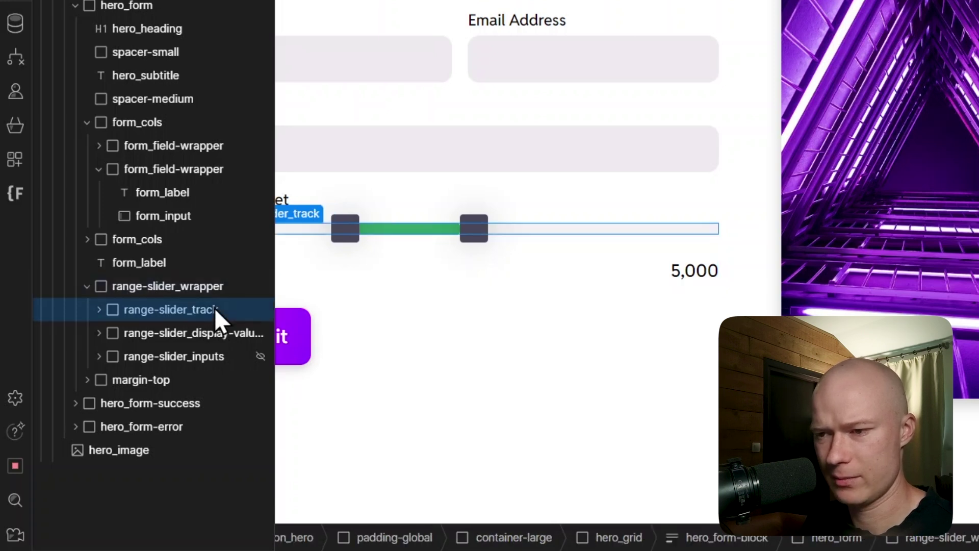
pyautogui.click(99, 309)
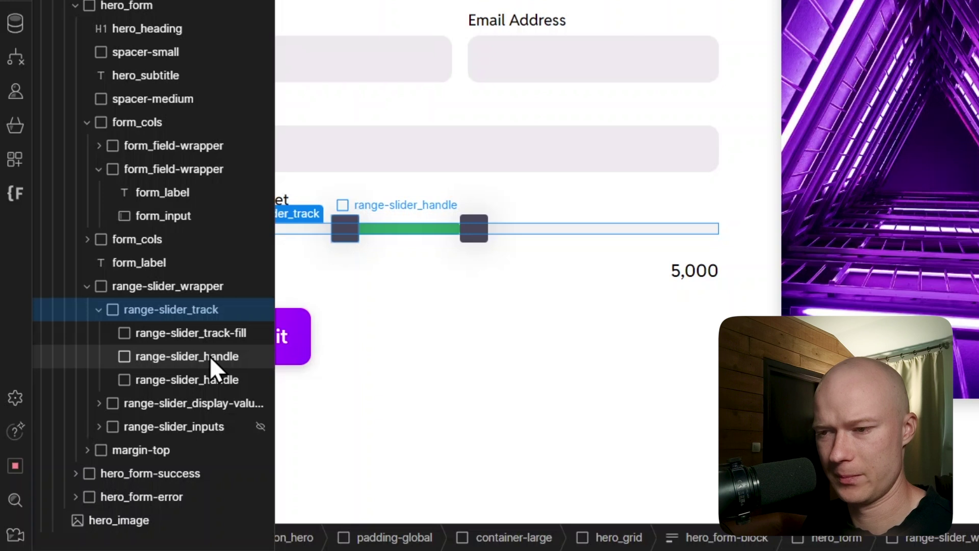
# - Inspect the slider's range-slider_display-values texts and the Text Fields inside range-slider_inputs
pyautogui.click(100, 401)
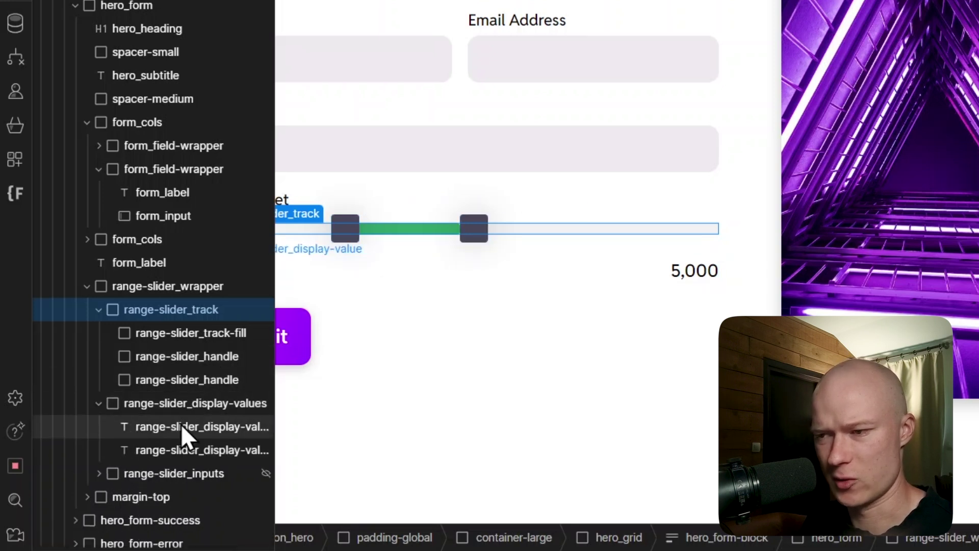
pyautogui.click(693, 280)
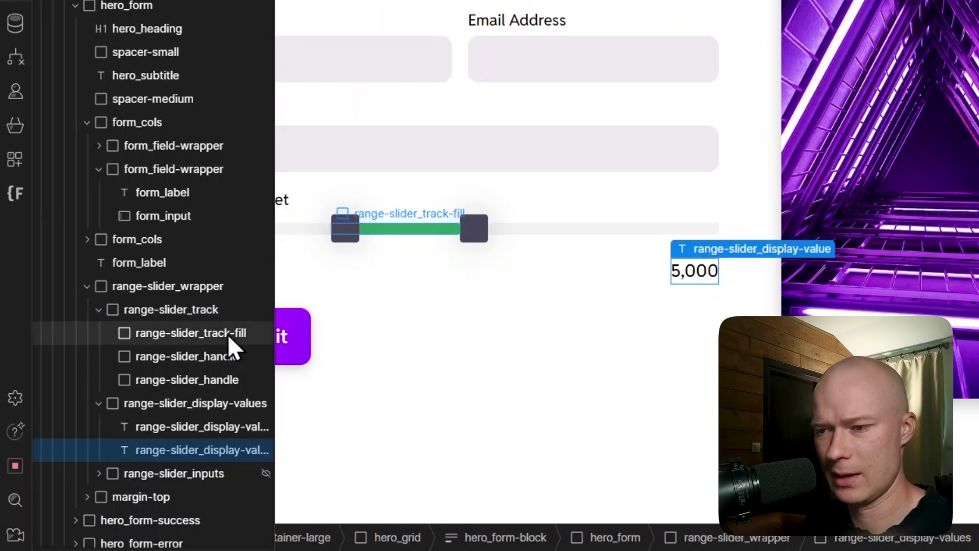
pyautogui.scroll(-1, 164, 423)
pyautogui.click(95, 442)
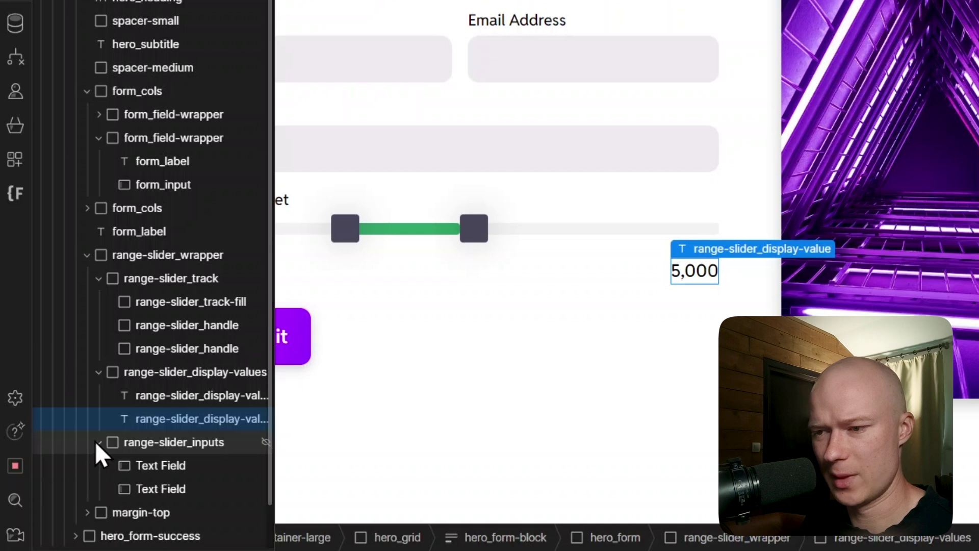
pyautogui.click(201, 462)
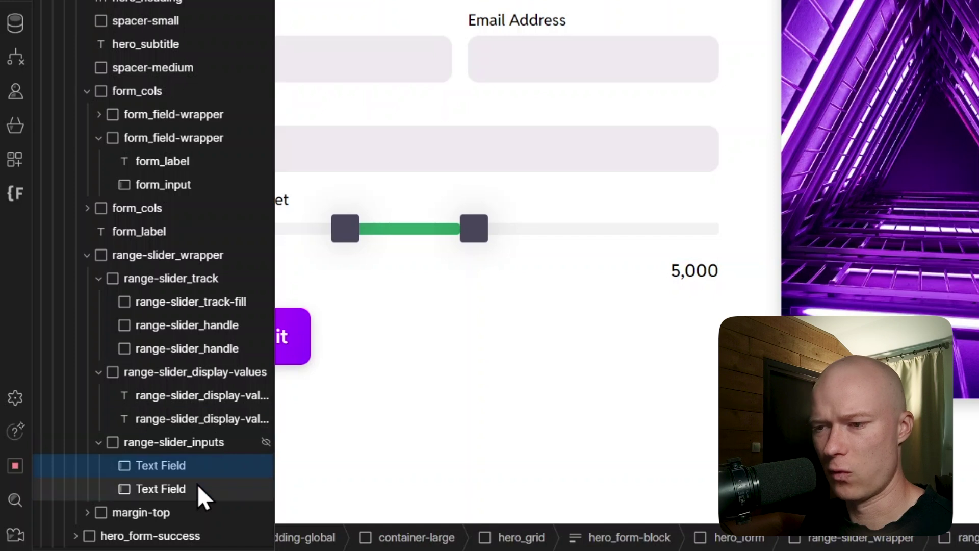
pyautogui.click(197, 484)
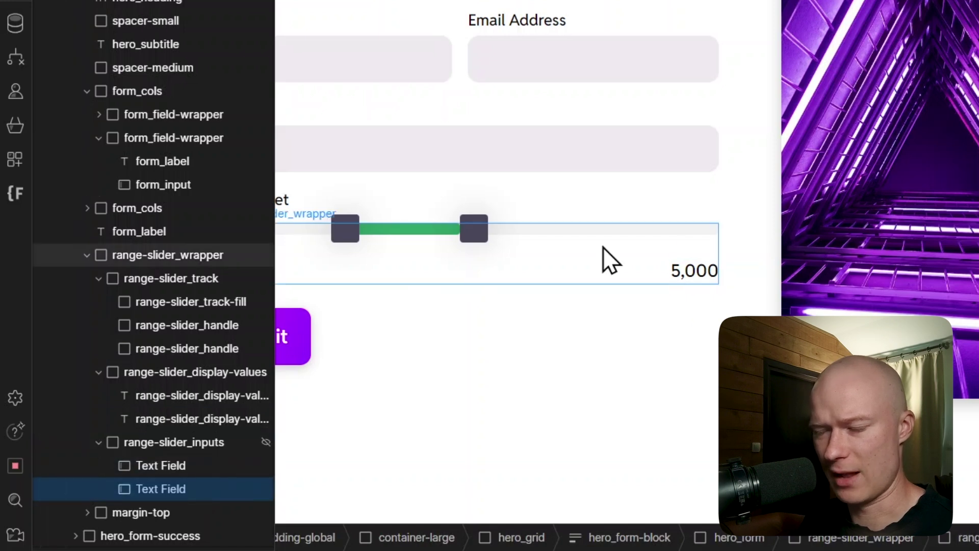
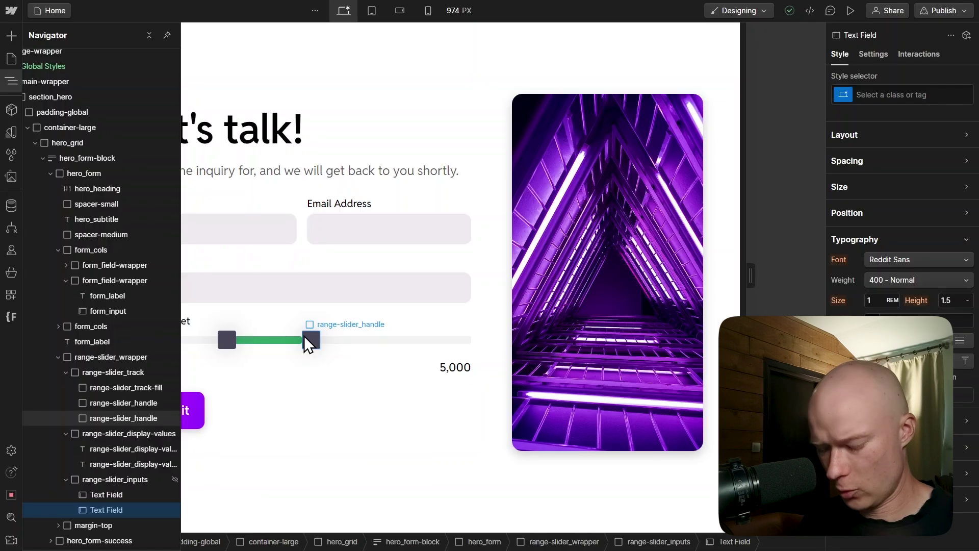
pyautogui.click(294, 367)
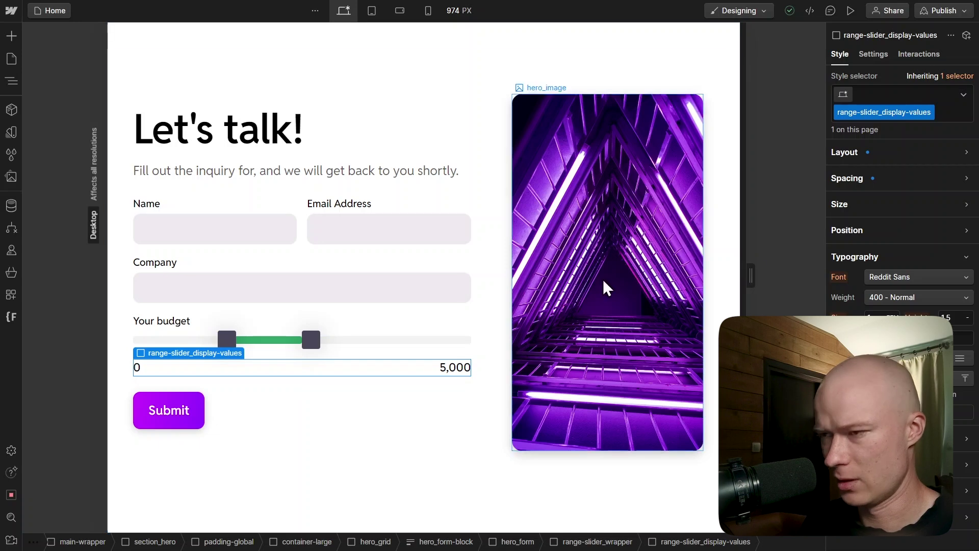
# - Switch to the Inputflow range slider page and copy the Inputflow Library script from its instructions
pyautogui.press('F11')
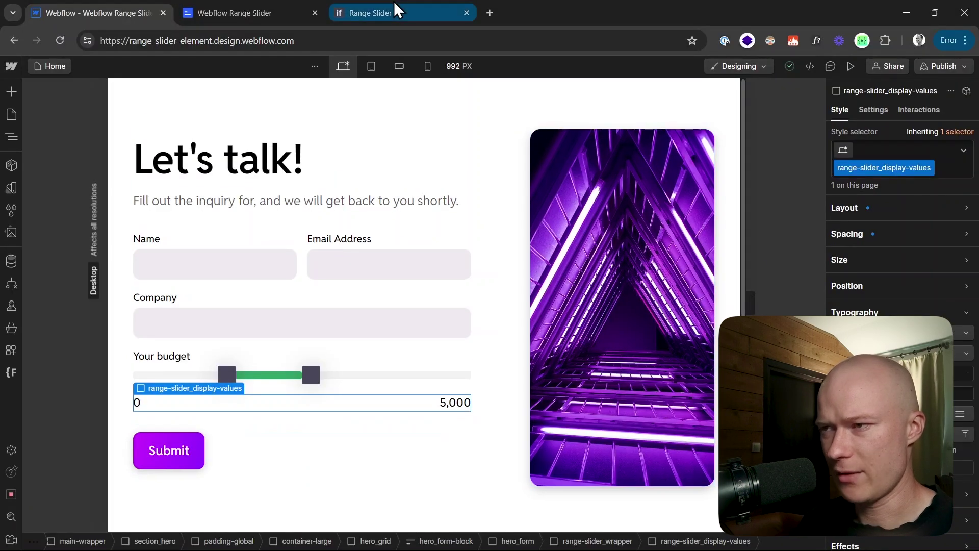
pyautogui.click(394, 2)
pyautogui.scroll(3, 395, 266)
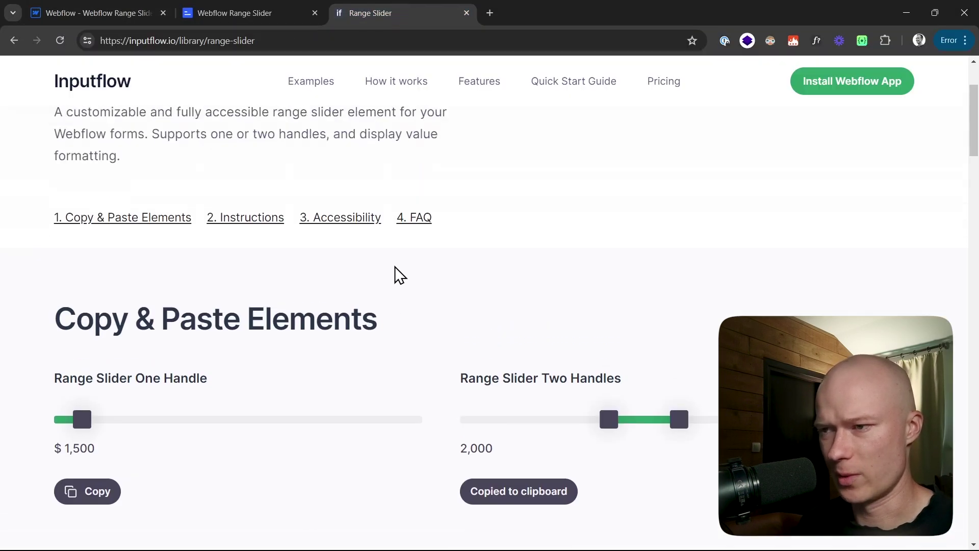
pyautogui.scroll(-10, 394, 266)
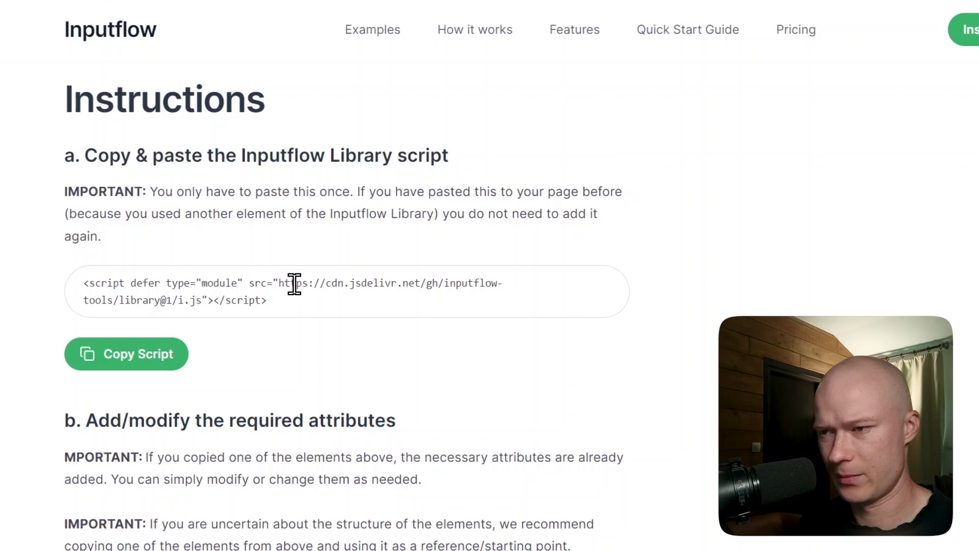
pyautogui.click(163, 364)
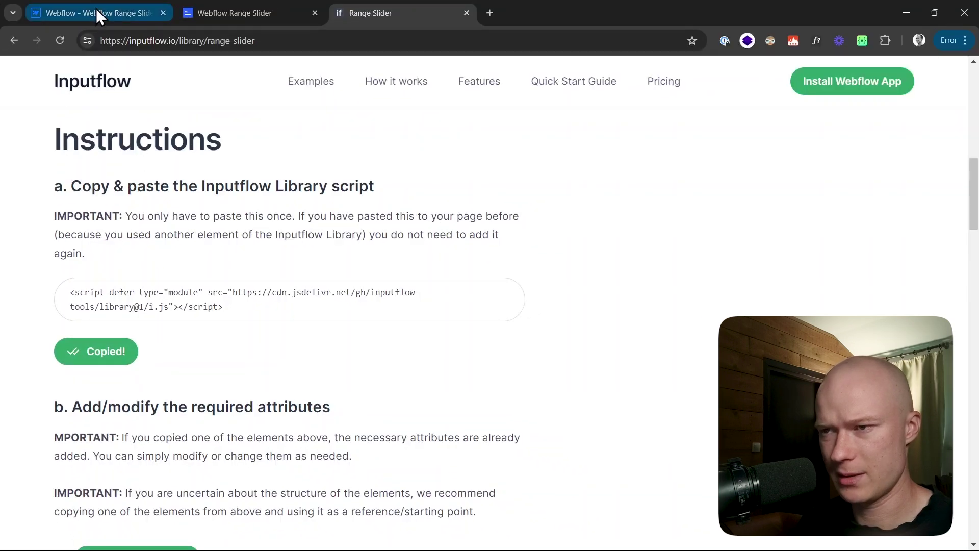
# - Switch to the Webflow designer, paste the Inputflow Library script into the Home page's custom code inside the <head> tag, and save the settings
pyautogui.click(97, 12)
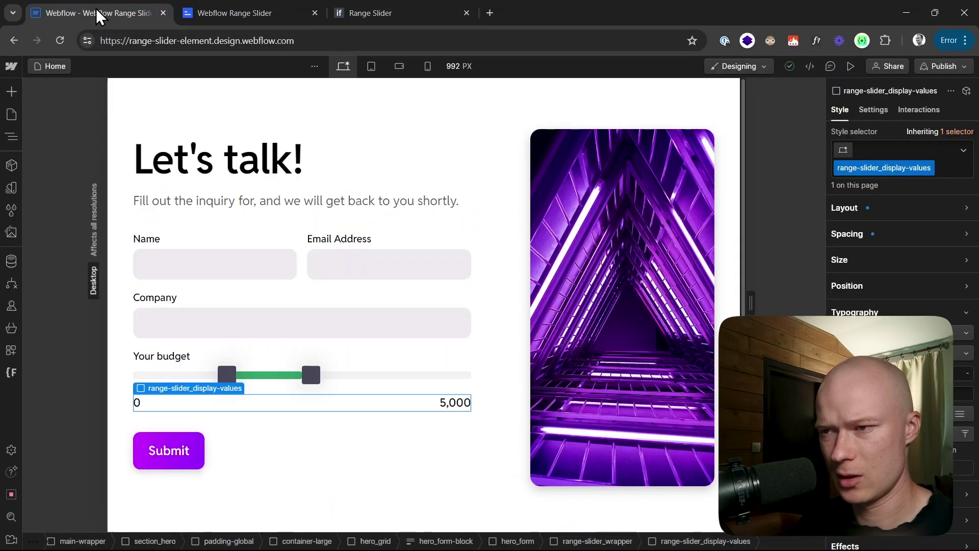
pyautogui.click(15, 110)
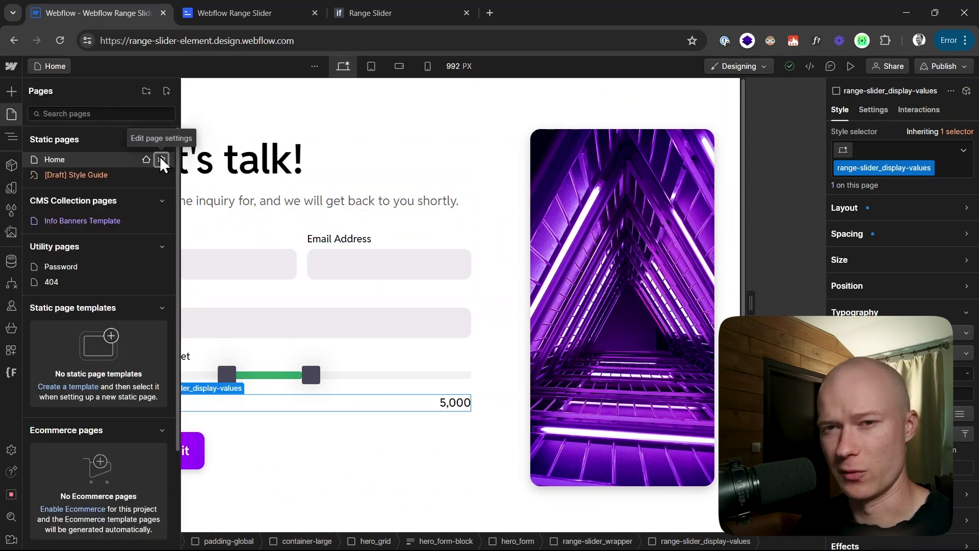
pyautogui.click(161, 160)
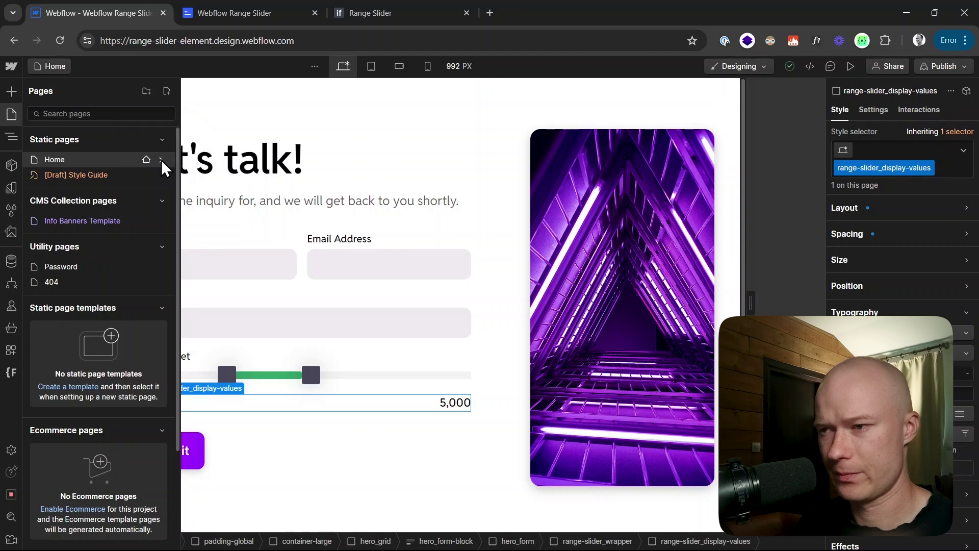
pyautogui.scroll(-10, 329, 311)
pyautogui.scroll(-10, 328, 312)
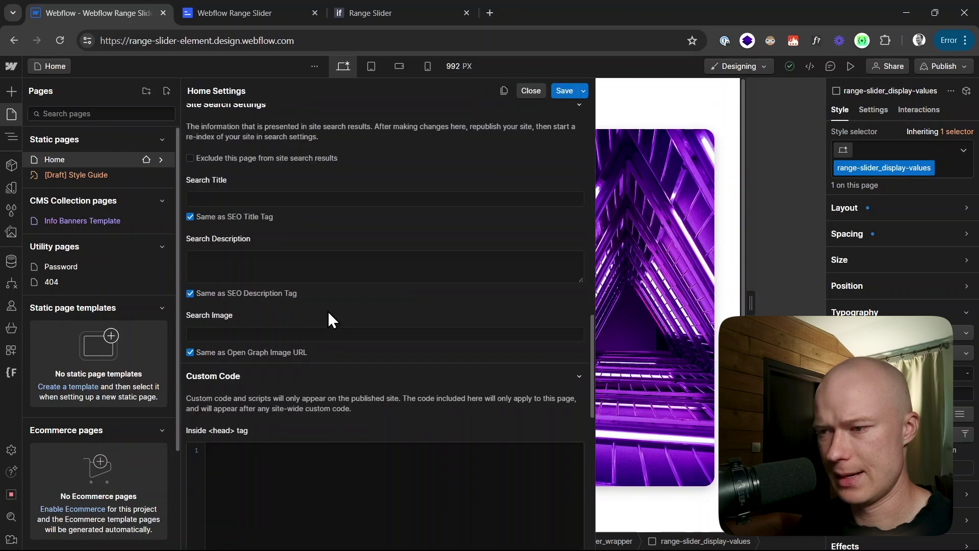
pyautogui.click(328, 309)
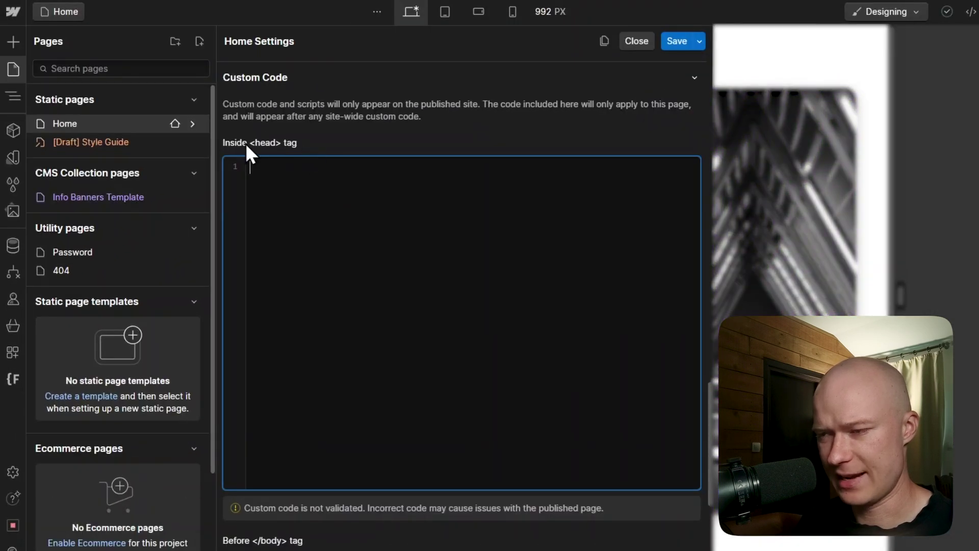
pyautogui.write('<!-- Inputflow Form Library (inputflow.io/library) --> <script defer type="module" src="https://cdn.jsdelivr.net/gh/inputflow-tools/library@1/i.js"></script>')
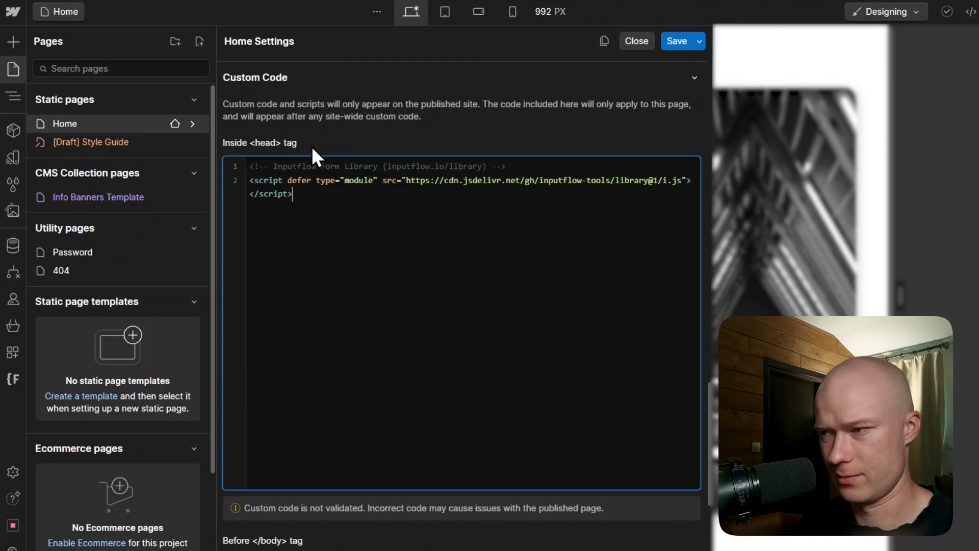
pyautogui.click(676, 40)
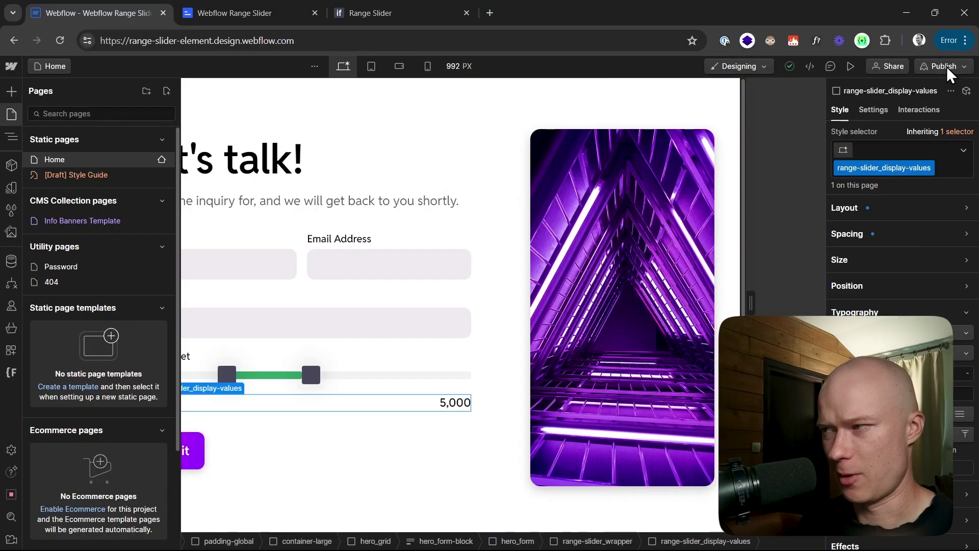
# - Publish the site to range-slider-element.webflow.io, reload the live page, and test both handles of the budget slider
pyautogui.click(946, 66)
pyautogui.click(918, 267)
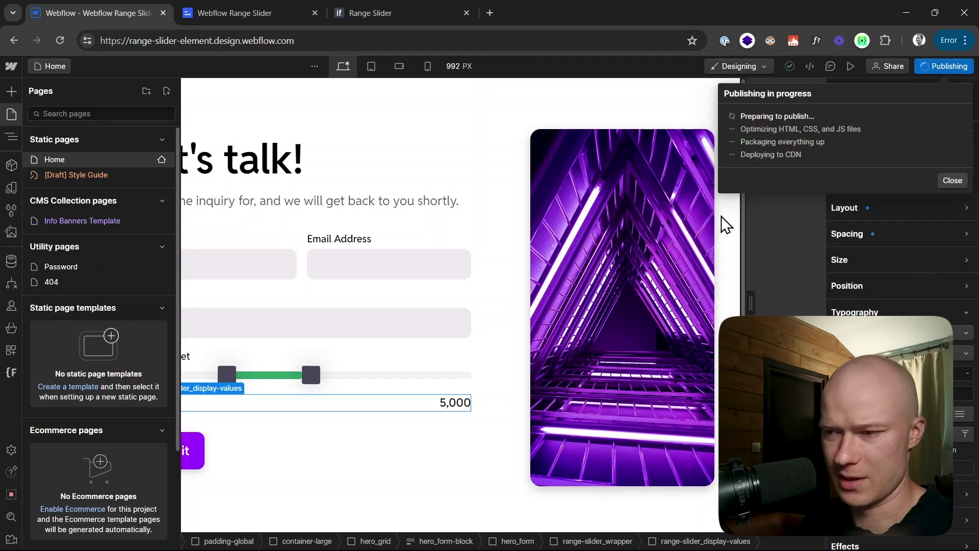
pyautogui.click(189, 16)
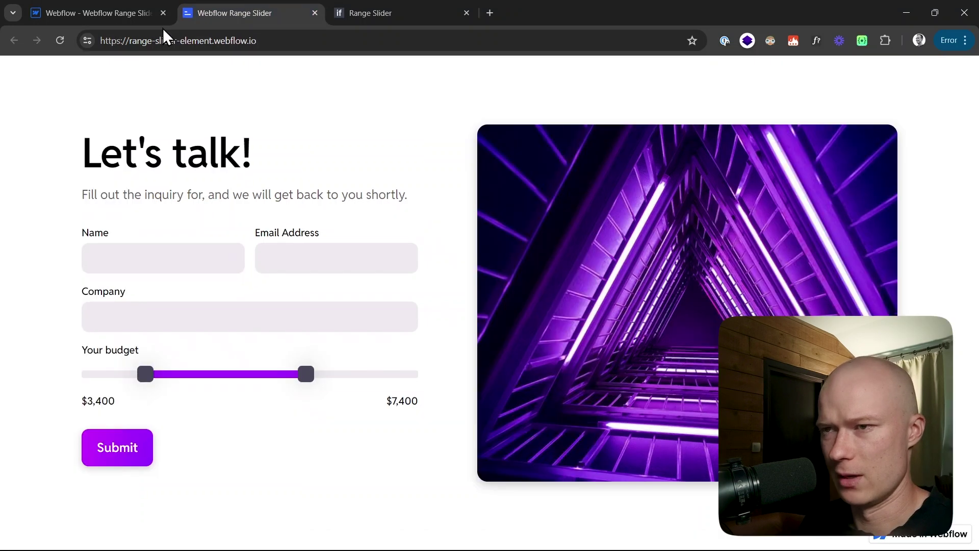
pyautogui.click(60, 40)
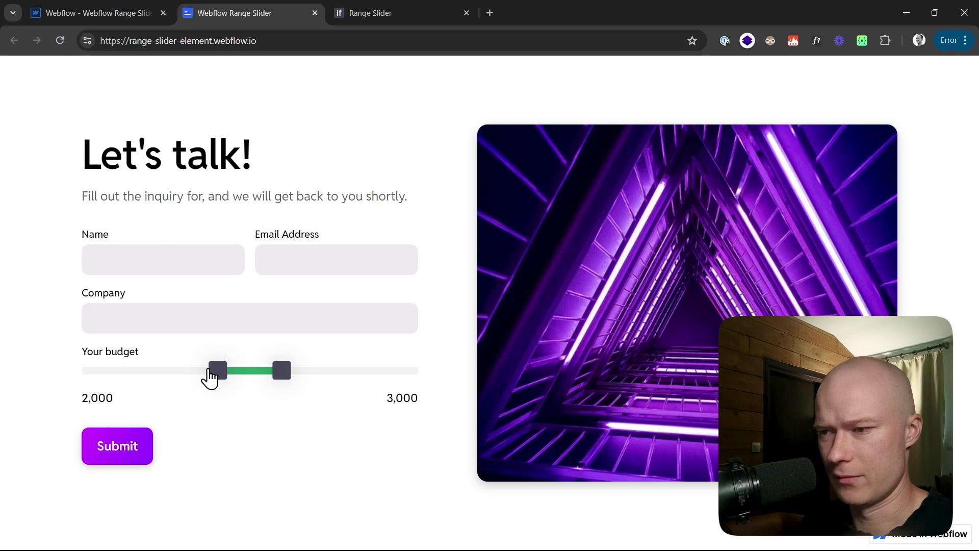
pyautogui.moveTo(216, 374); pyautogui.dragTo(140, 369)
pyautogui.moveTo(282, 372)
pyautogui.mouseDown()
pyautogui.moveTo(382, 376)
pyautogui.moveTo(274, 378)
pyautogui.mouseUp()
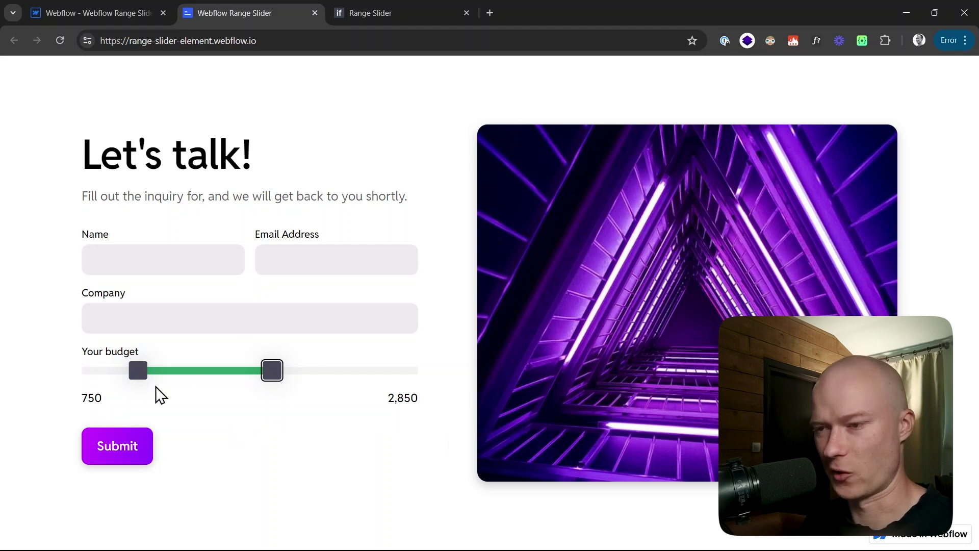
# - Return to the Webflow designer, select the range-slider_wrapper, and widen the canvas to 1242 px
pyautogui.hotkey('ctrl', 'shift', 'Tab')
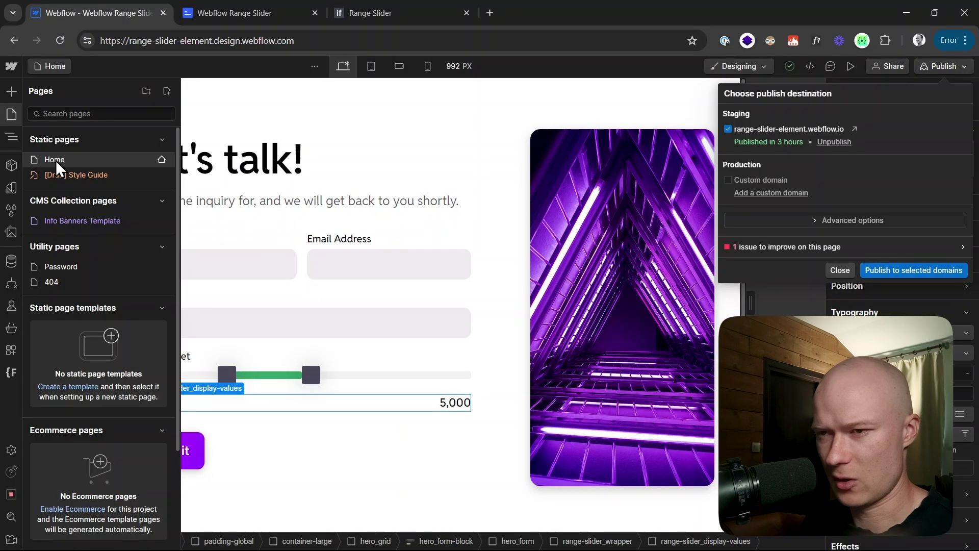
pyautogui.click(396, 331)
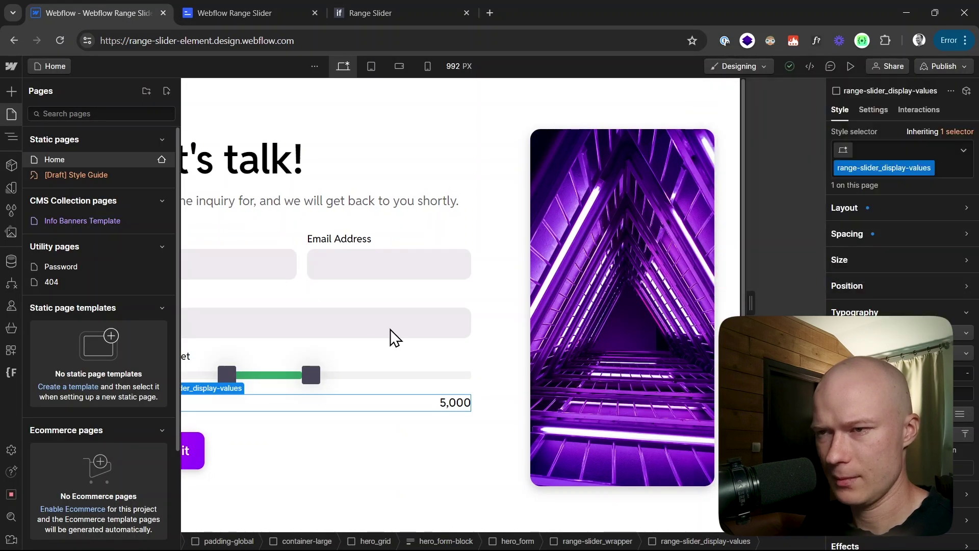
pyautogui.click(12, 114)
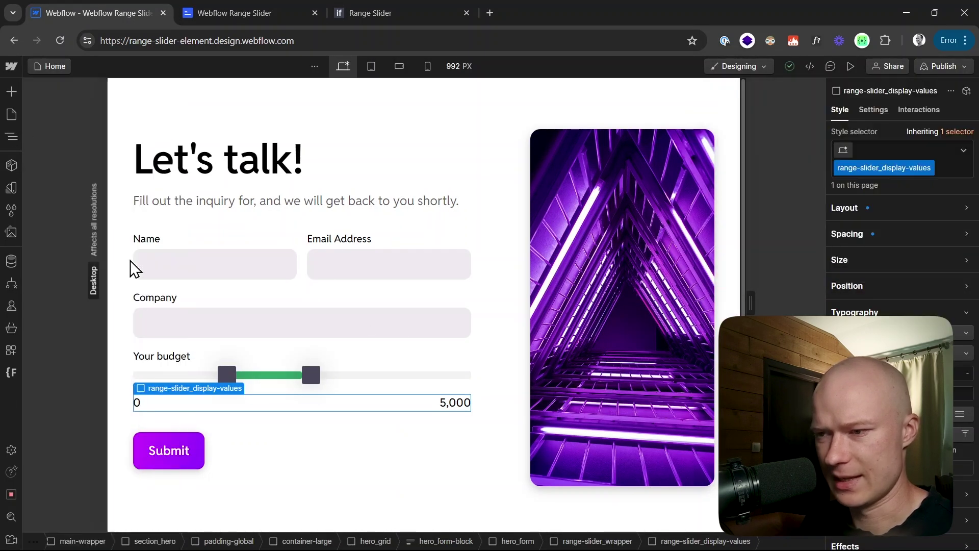
pyautogui.click(201, 381)
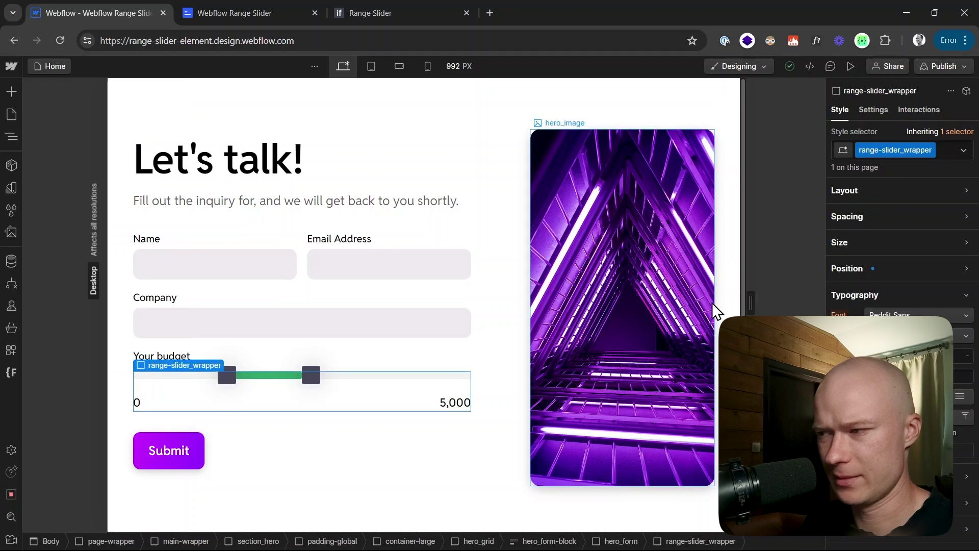
pyautogui.moveTo(750, 300); pyautogui.dragTo(872, 296)
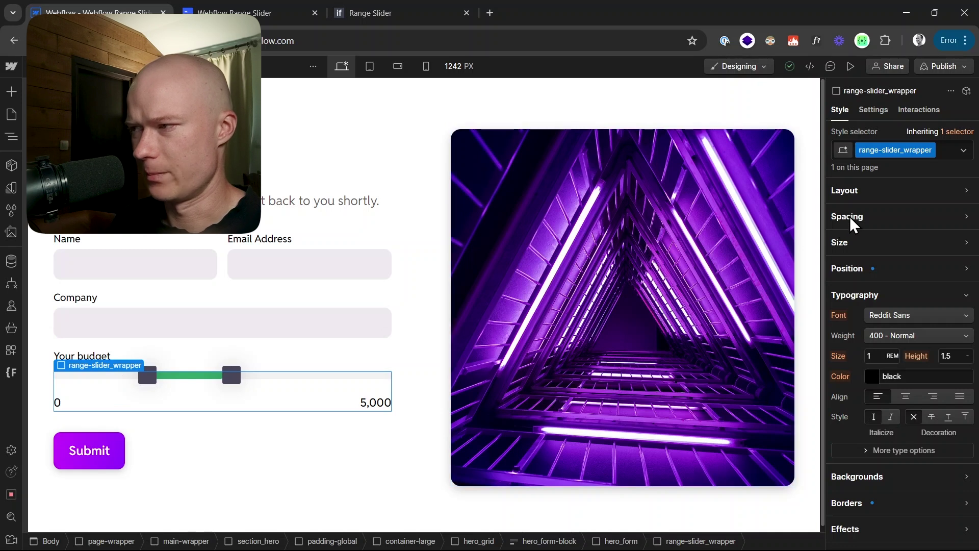
# - Set the top margin of range-slider_wrapper to 1.25rem
pyautogui.moveTo(850, 215); pyautogui.dragTo(840, 210)
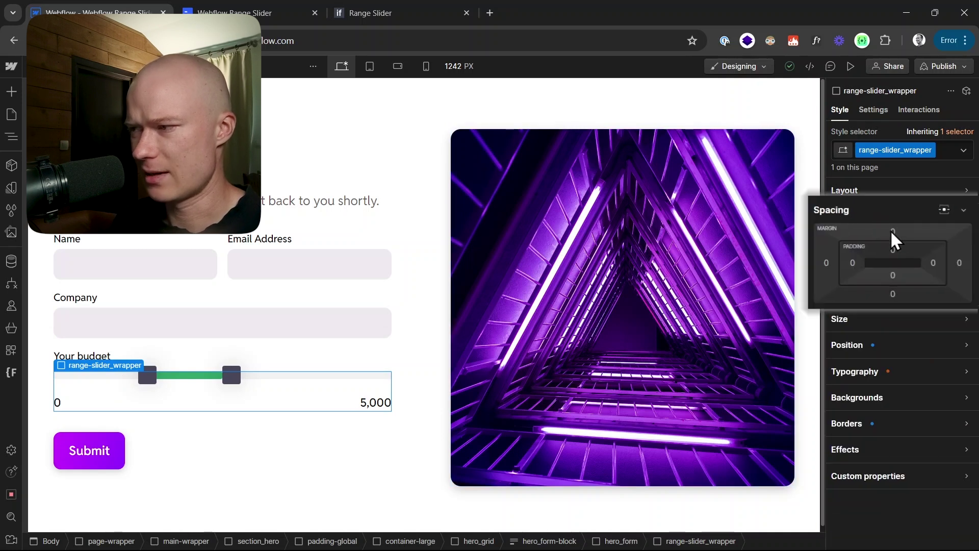
pyautogui.click(891, 232)
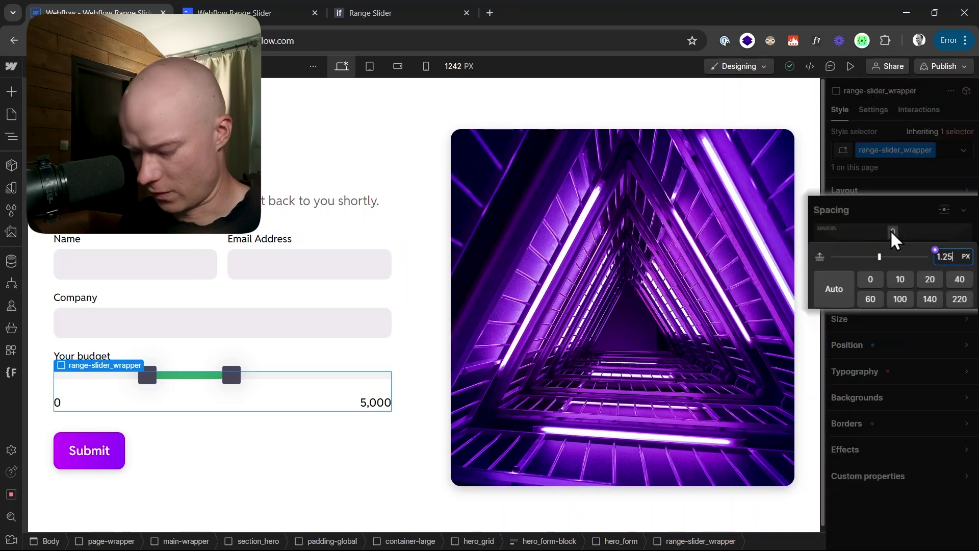
pyautogui.press('Escape')
pyautogui.moveTo(890, 230); pyautogui.dragTo(900, 235)
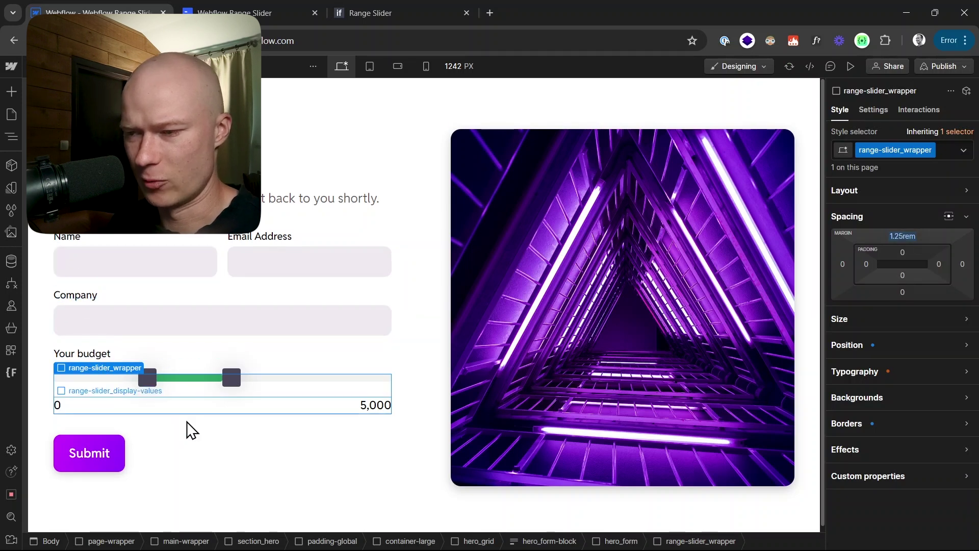
# - Set the background color of range-slider_track-fill to the background secondary variable
pyautogui.click(191, 378)
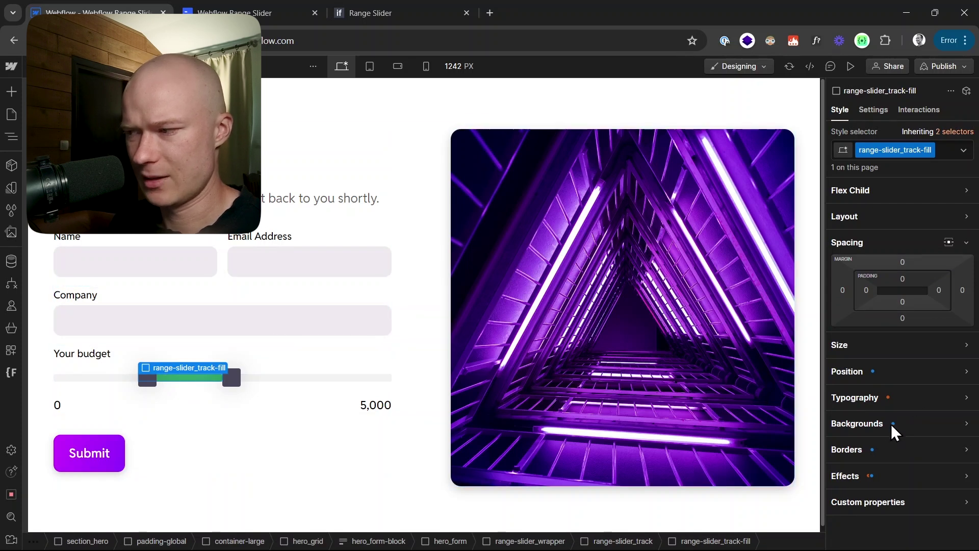
pyautogui.click(859, 422)
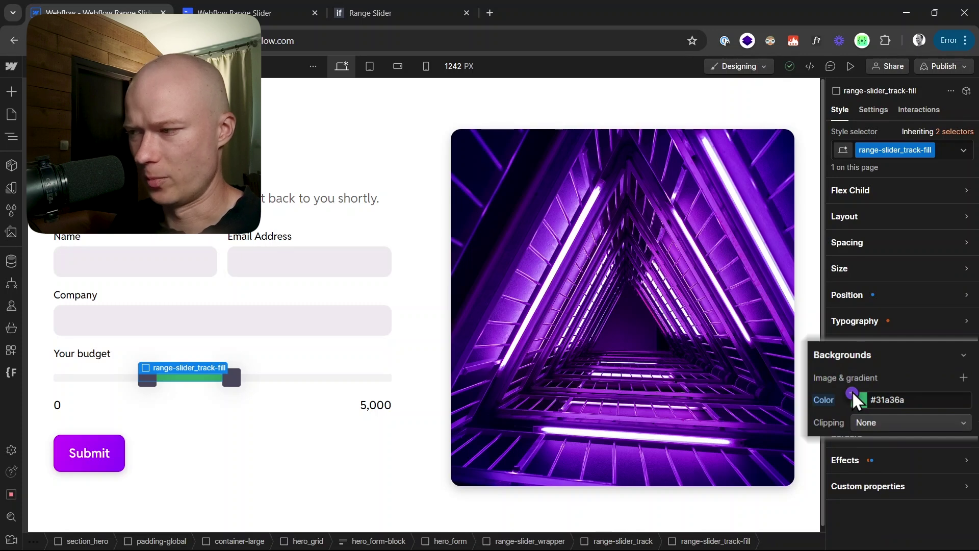
pyautogui.click(852, 393)
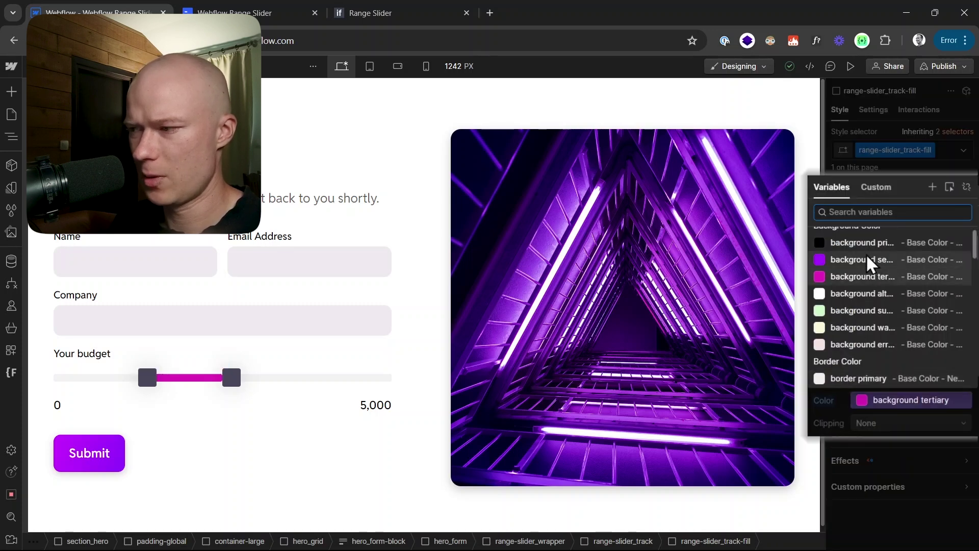
pyautogui.click(867, 256)
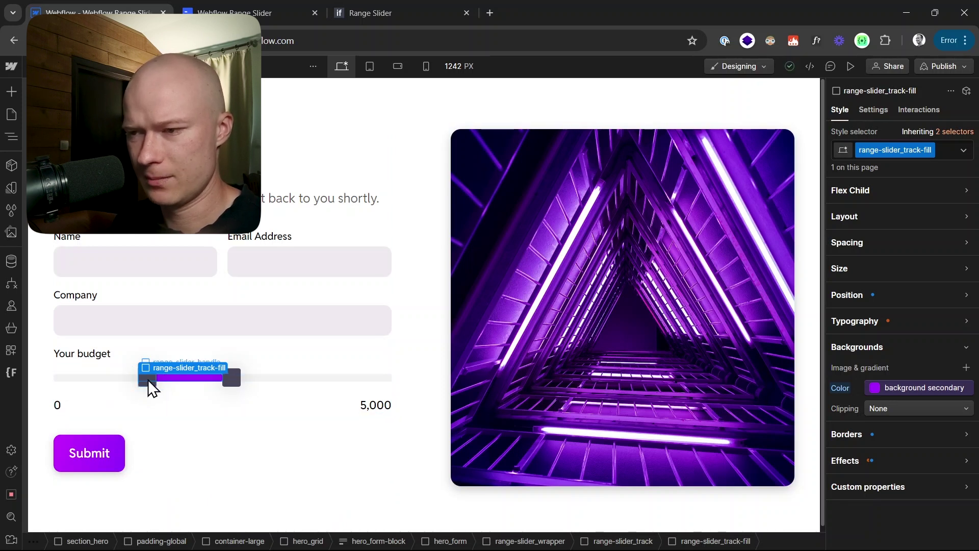
# - Set the width and height of range-slider_handle to 1.6 rem each
pyautogui.click(148, 381)
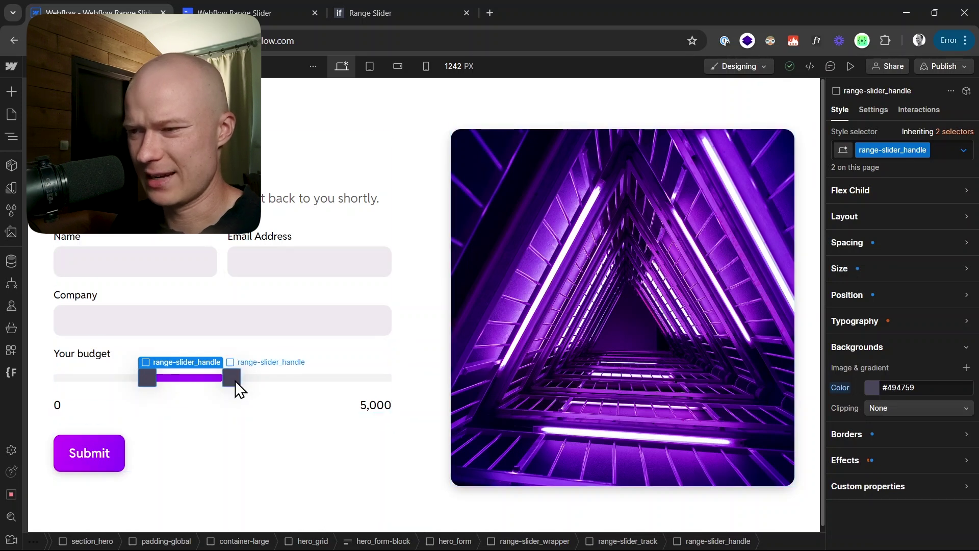
pyautogui.click(847, 269)
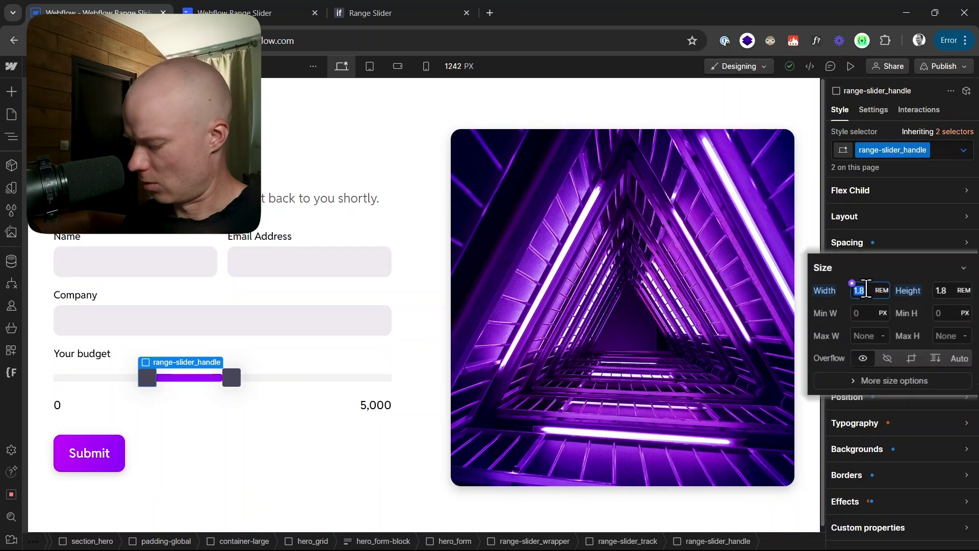
pyautogui.press('Return')
pyautogui.press('Tab')
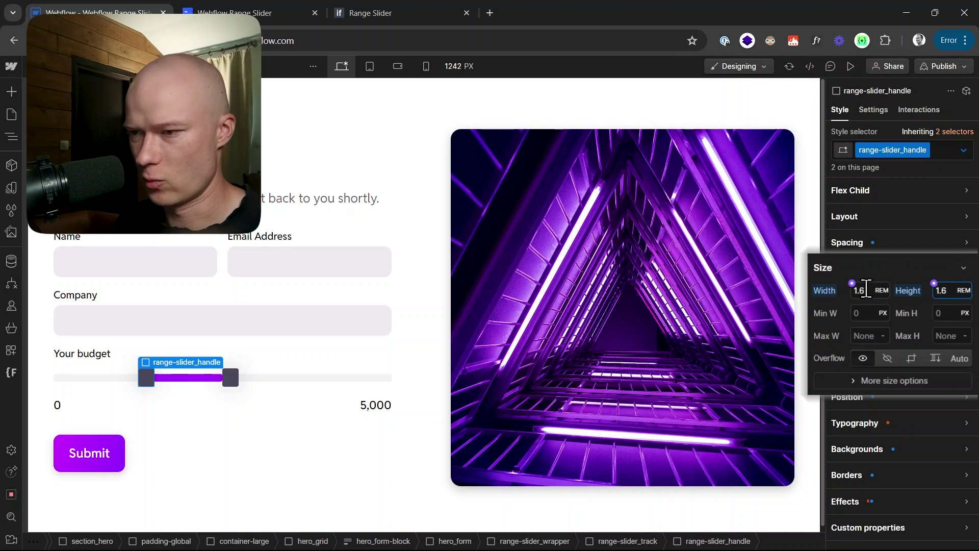
# - Set the border radius of range-slider_handle to 0.4 rem
pyautogui.click(864, 474)
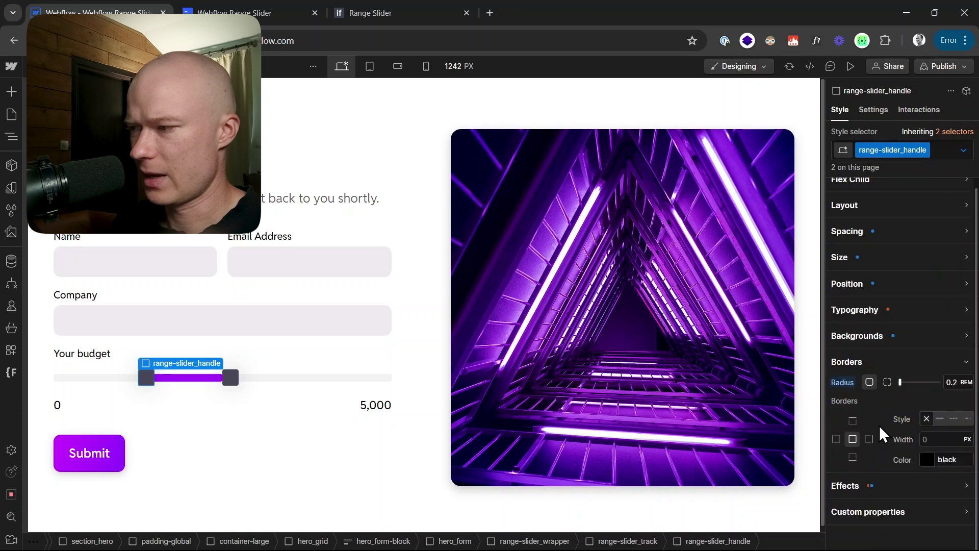
pyautogui.click(956, 383)
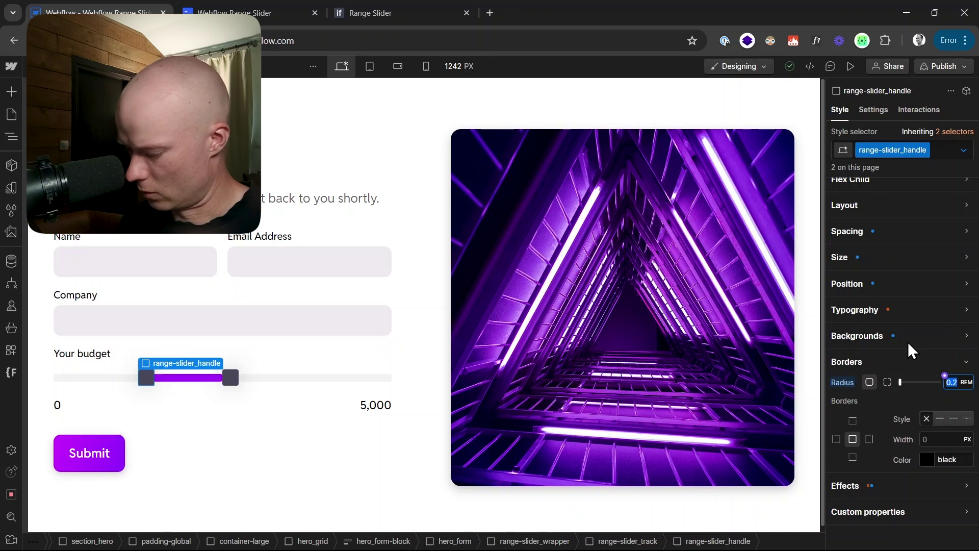
pyautogui.write('0.4')
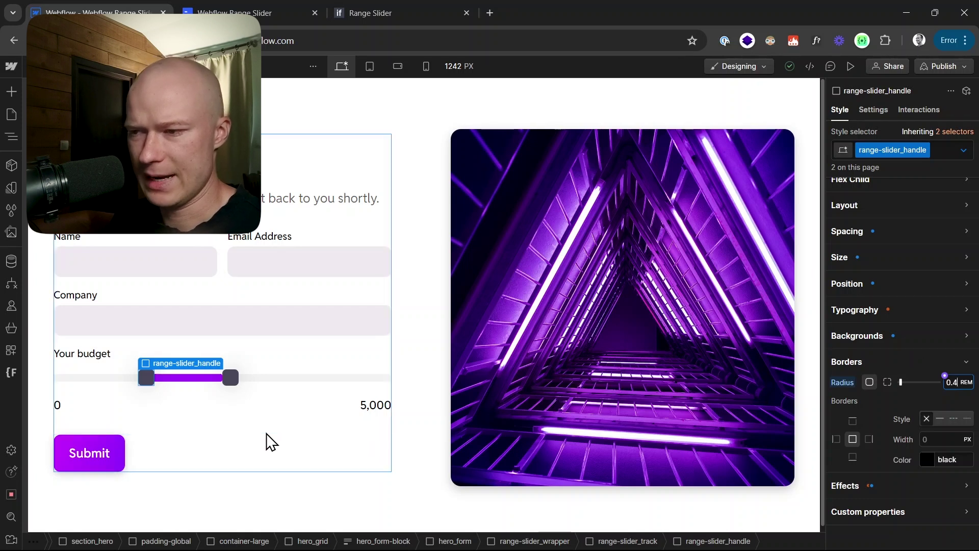
# - Copy the Company field's background color #eeeaf0 and apply it as the background color of range-slider_track
pyautogui.click(281, 386)
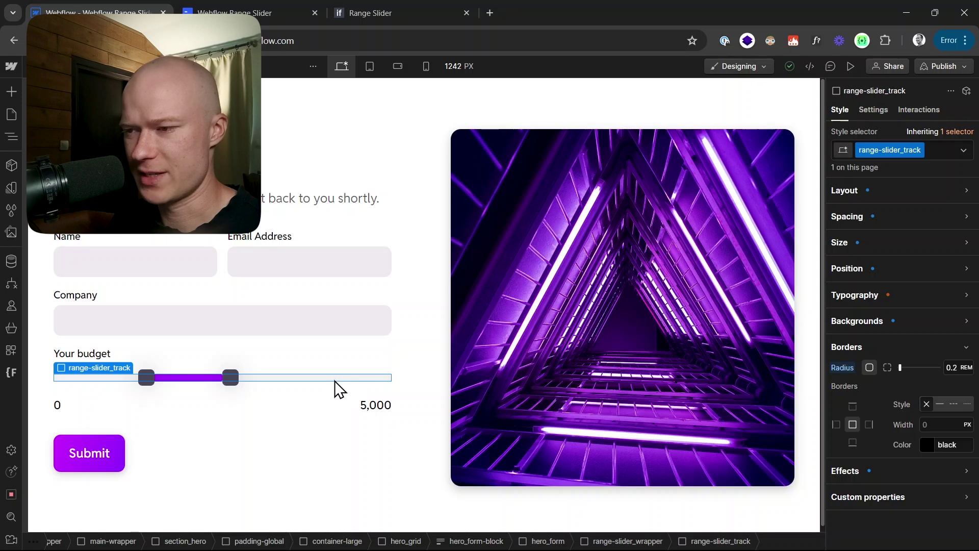
pyautogui.click(321, 315)
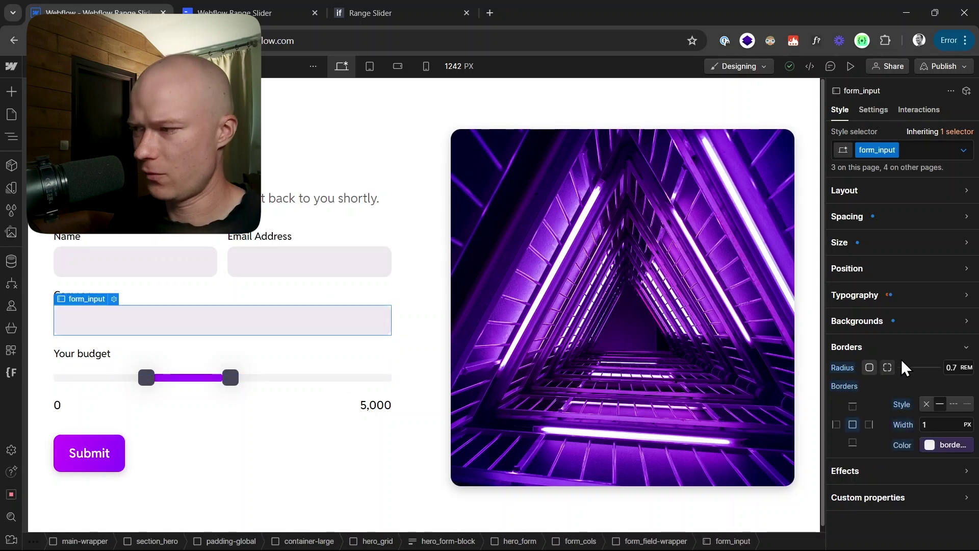
pyautogui.click(876, 321)
pyautogui.click(934, 361)
pyautogui.hotkey('ctrl', 'c')
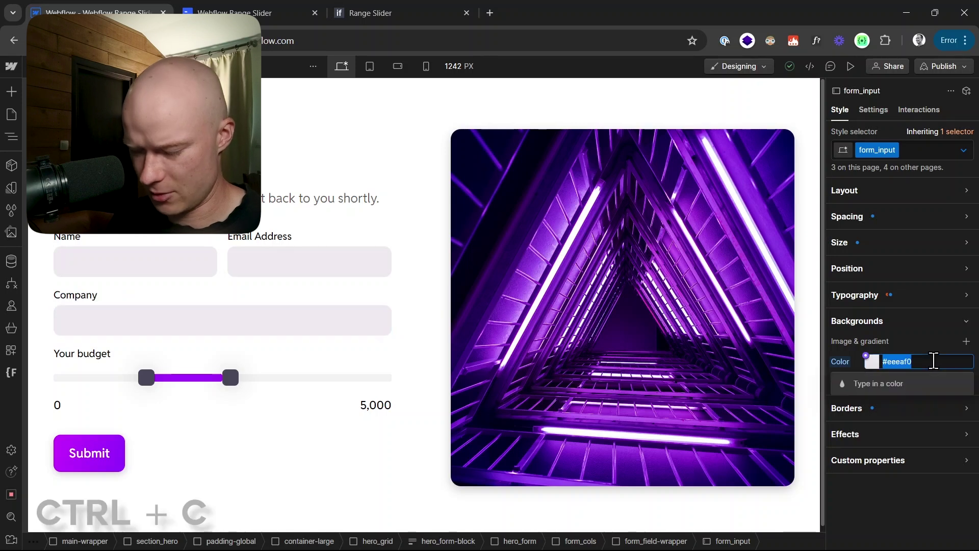
pyautogui.click(293, 388)
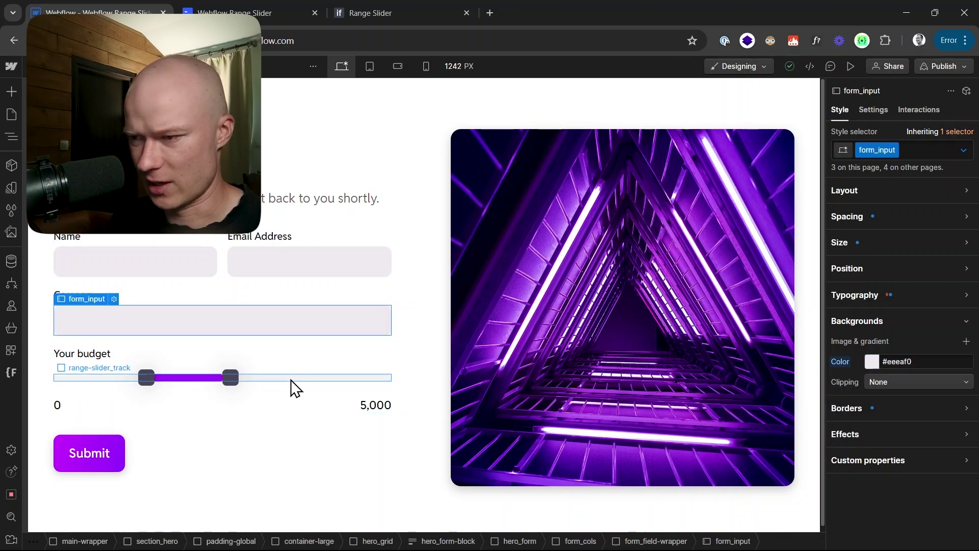
pyautogui.click(923, 361)
pyautogui.hotkey('ctrl', 'v')
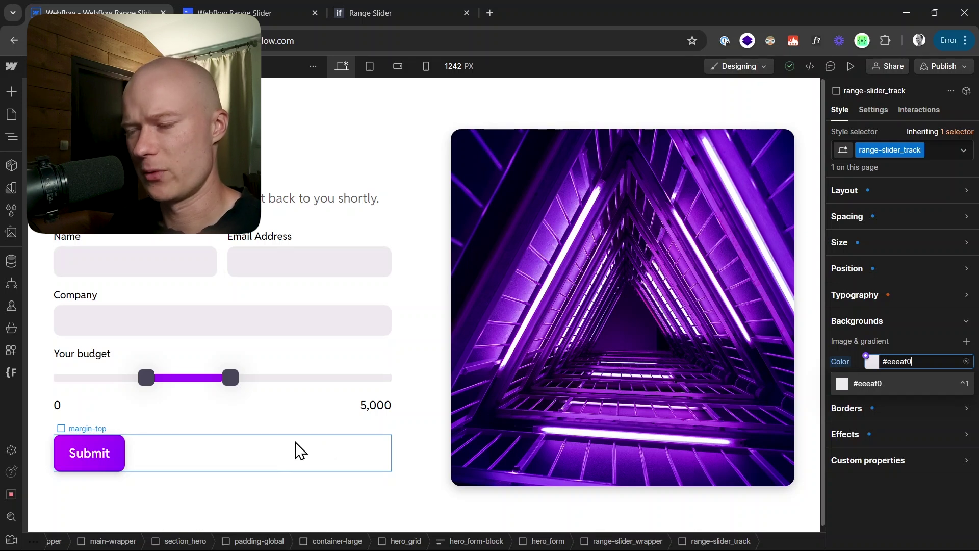
pyautogui.press('Return')
# - Reset the font size of range-slider_display-value to its inherited 1 rem
pyautogui.click(375, 406)
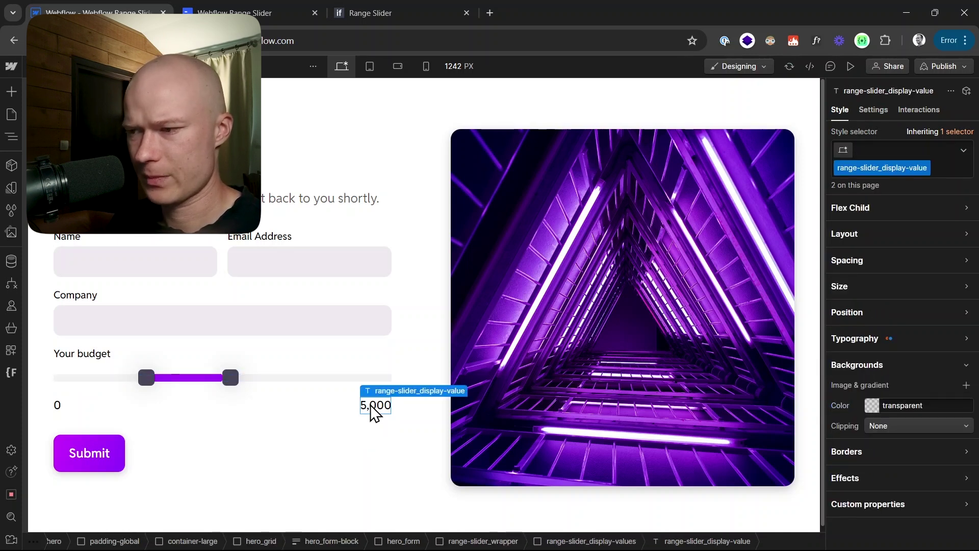
pyautogui.click(861, 338)
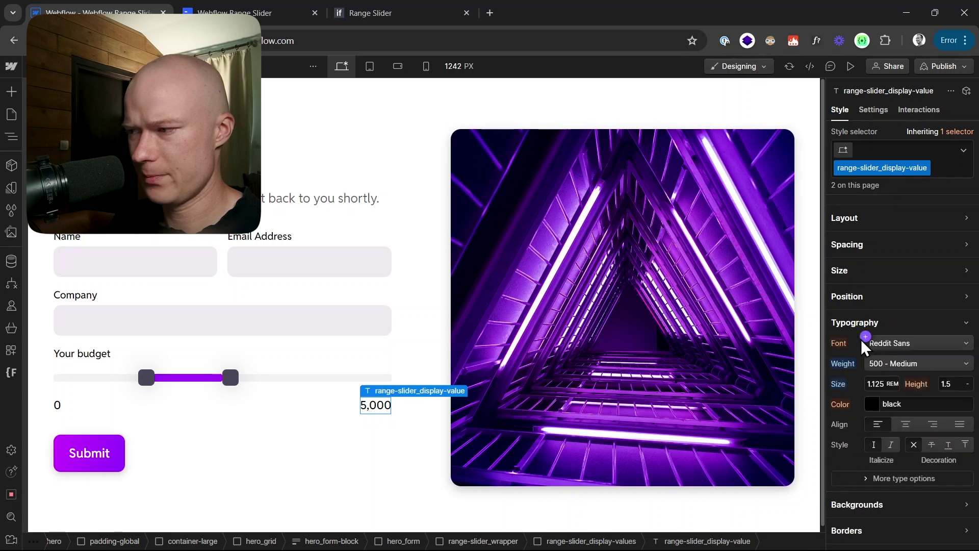
pyautogui.moveTo(861, 339); pyautogui.dragTo(855, 361)
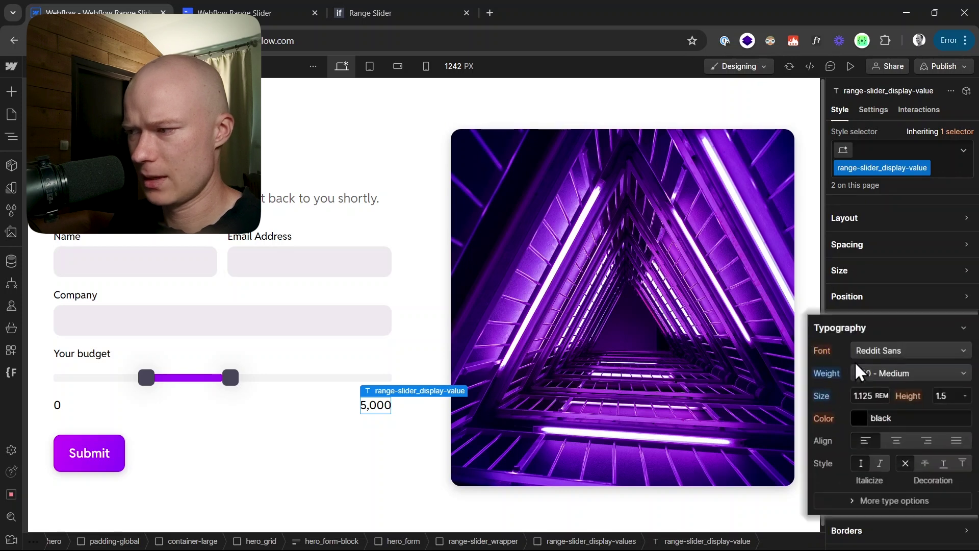
pyautogui.keyDown('alt'); pyautogui.click(819, 395); pyautogui.keyUp('alt')
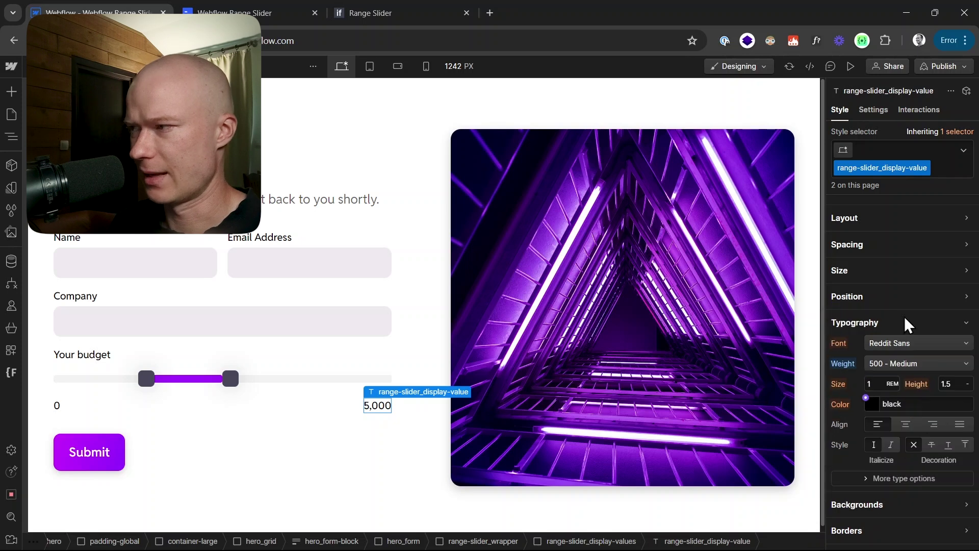
# - Publish the site to the staging domain and try both budget slider handles on the reloaded live page
pyautogui.click(921, 269)
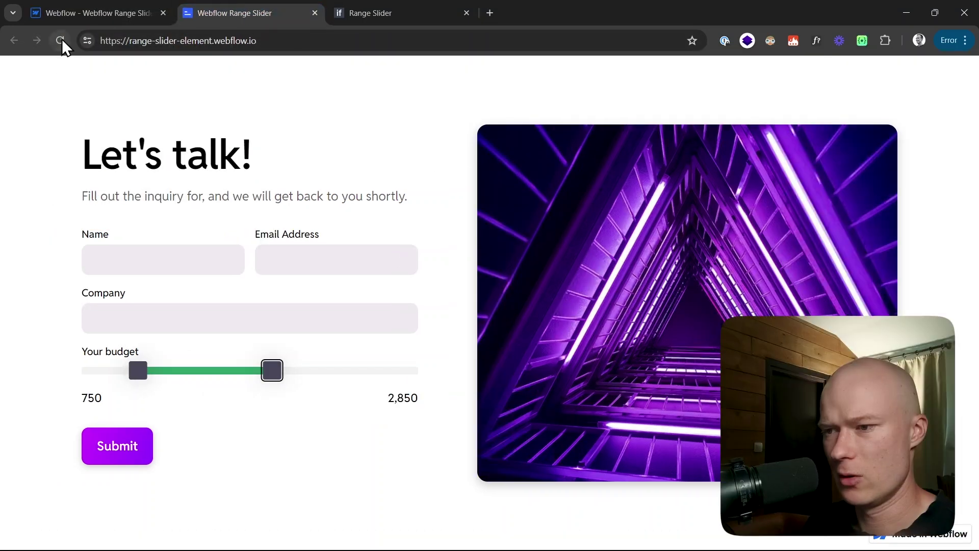
pyautogui.click(62, 39)
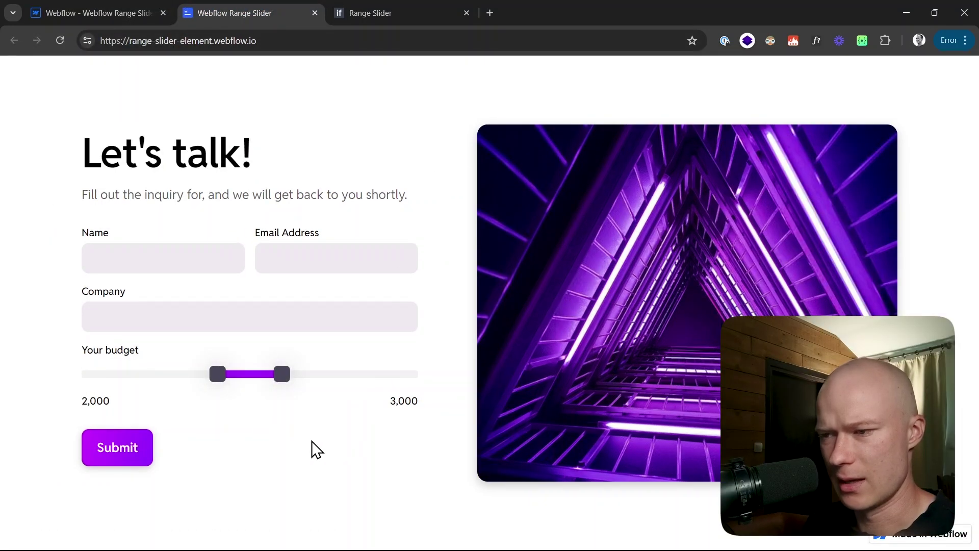
pyautogui.moveTo(213, 382); pyautogui.dragTo(178, 393)
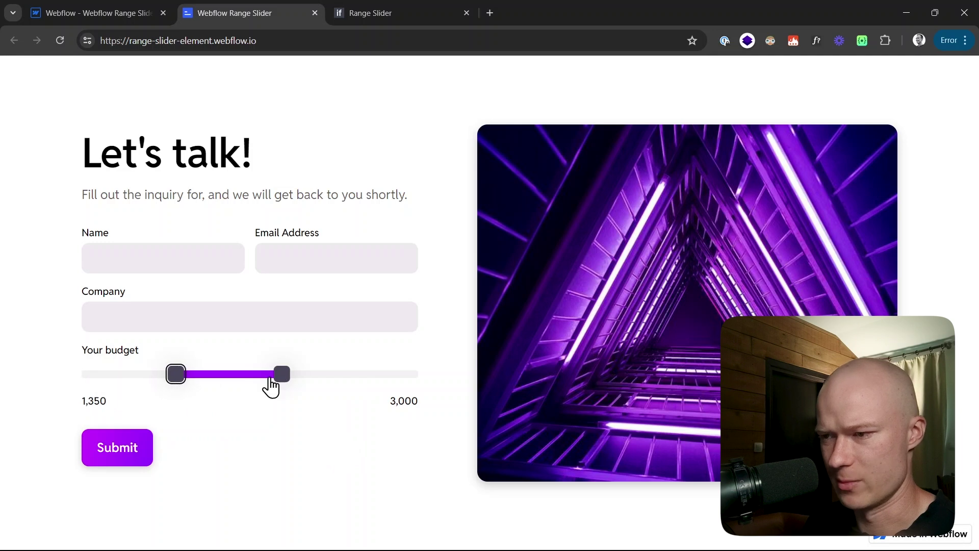
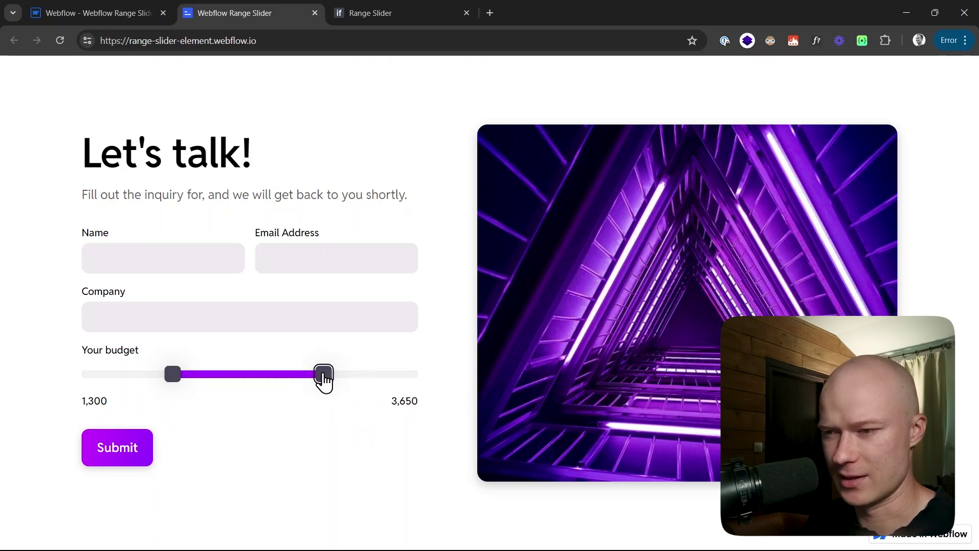
pyautogui.moveTo(167, 384)
pyautogui.mouseDown()
pyautogui.moveTo(87, 384)
pyautogui.moveTo(184, 387)
pyautogui.mouseUp()
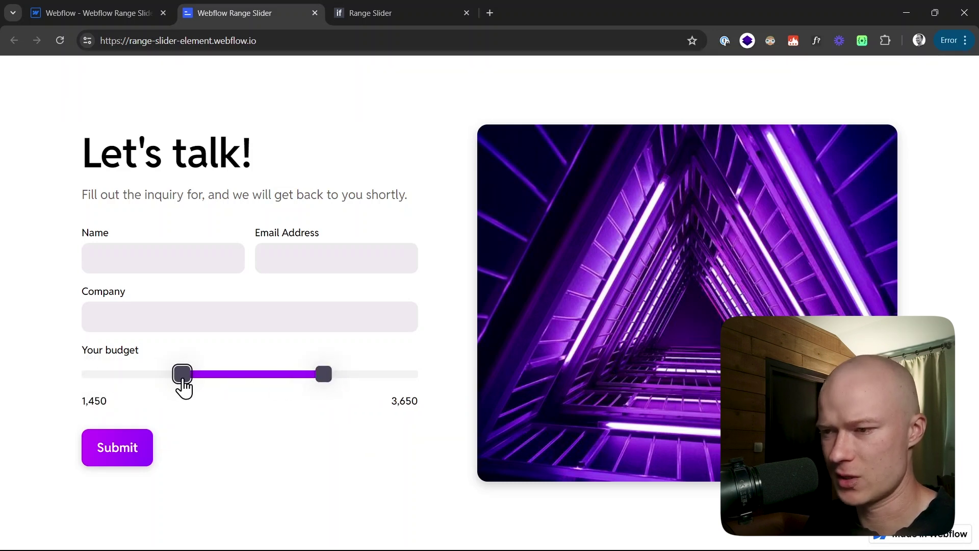
pyautogui.moveTo(321, 383)
pyautogui.mouseDown()
pyautogui.moveTo(295, 384)
pyautogui.moveTo(313, 384)
pyautogui.mouseUp()
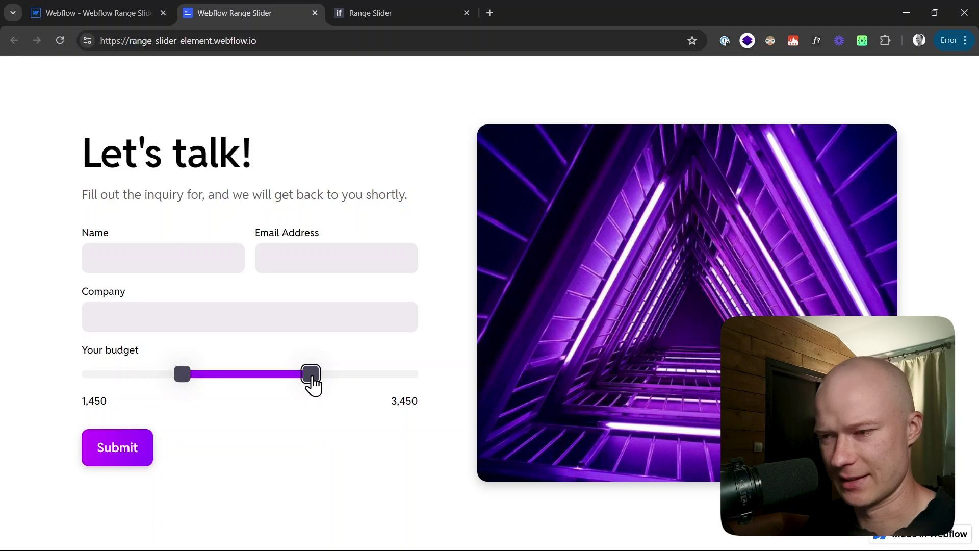
# - Return to the Webflow Designer, select range-slider_wrapper and show its custom attributes
pyautogui.click(79, 9)
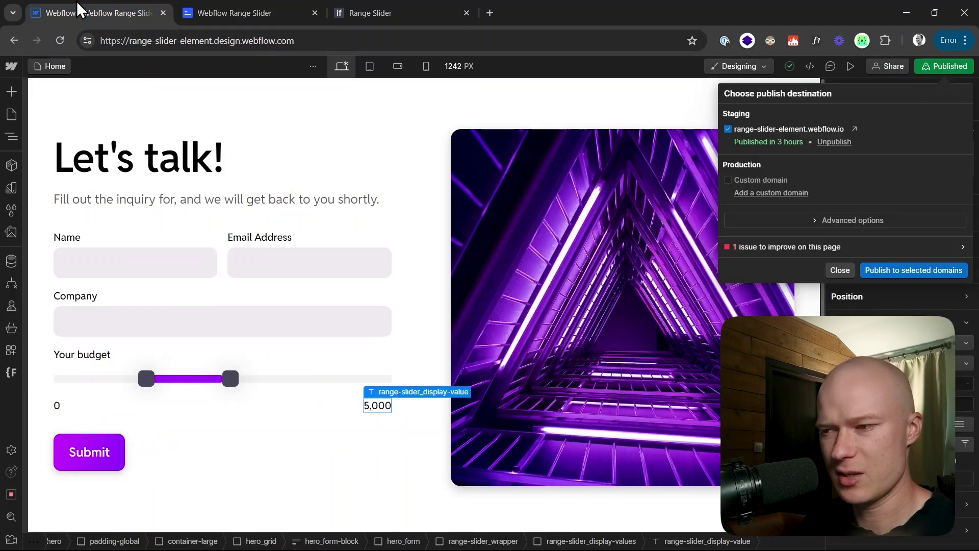
pyautogui.click(199, 446)
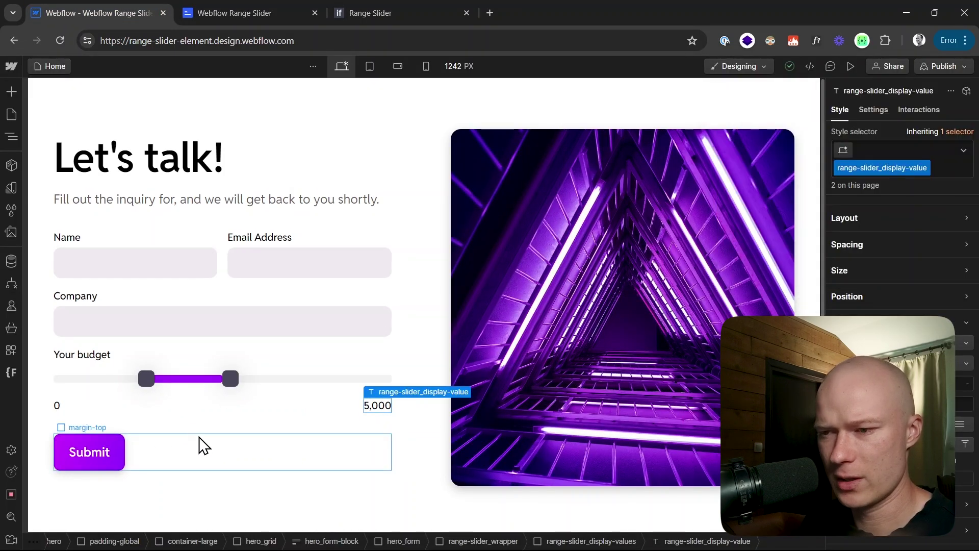
pyautogui.click(143, 400)
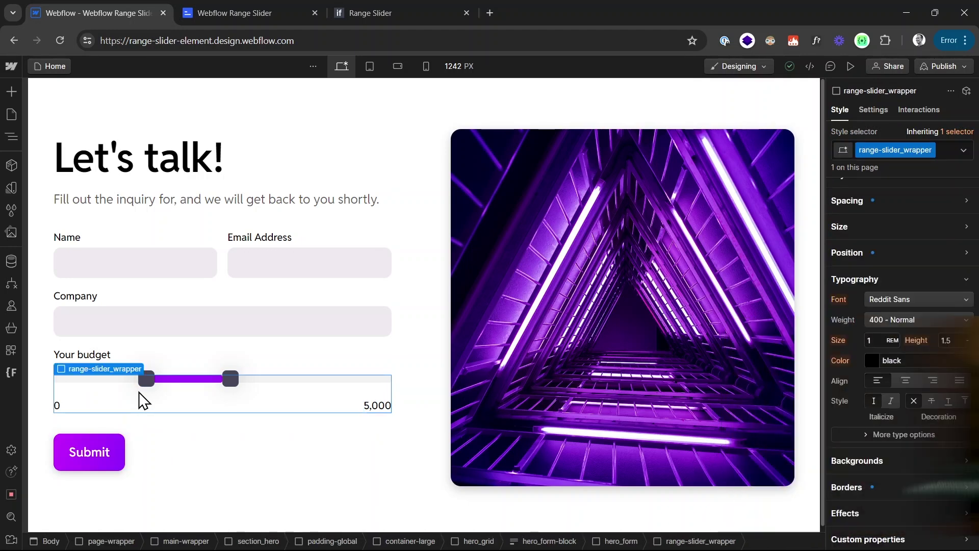
pyautogui.click(877, 109)
pyautogui.scroll(-5, 898, 309)
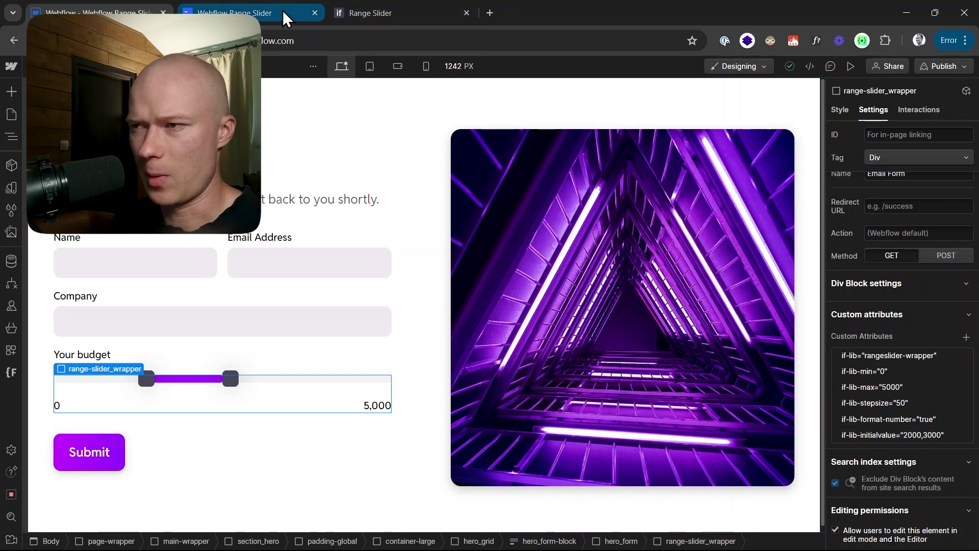
# - Switch to the Inputflow Range Slider documentation and examine the attributes available for the range slider wrapper
pyautogui.click(393, 12)
pyautogui.scroll(-6, 339, 300)
pyautogui.scroll(2, 343, 321)
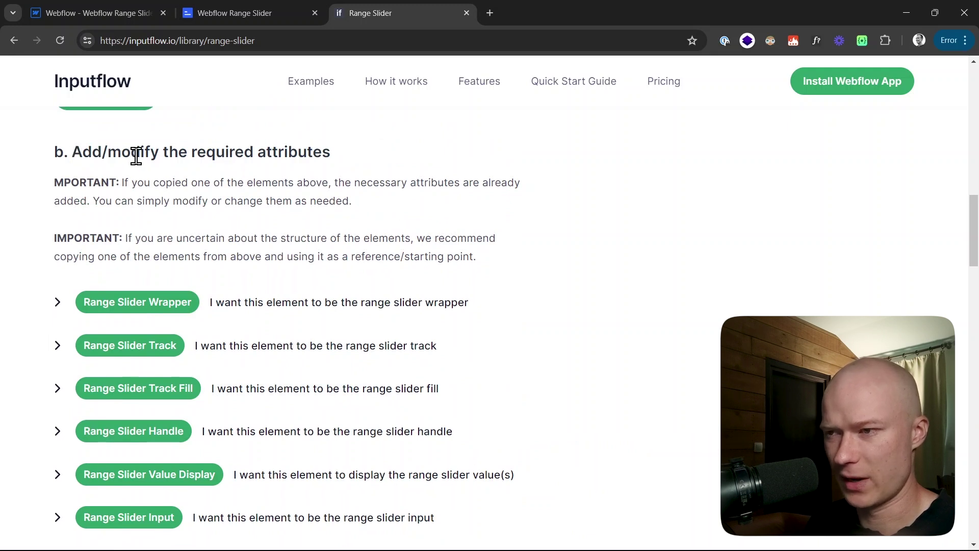
pyautogui.scroll(-2, 306, 227)
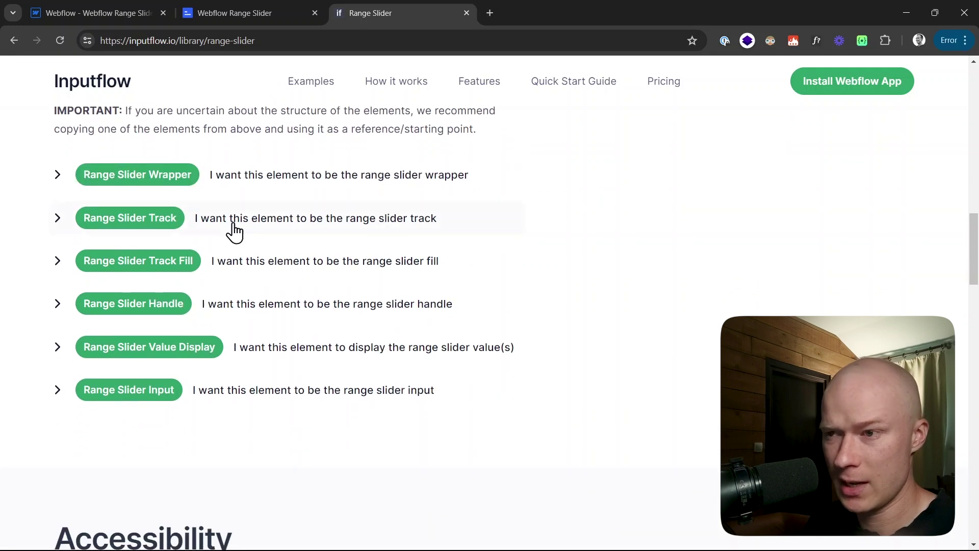
pyautogui.click(65, 180)
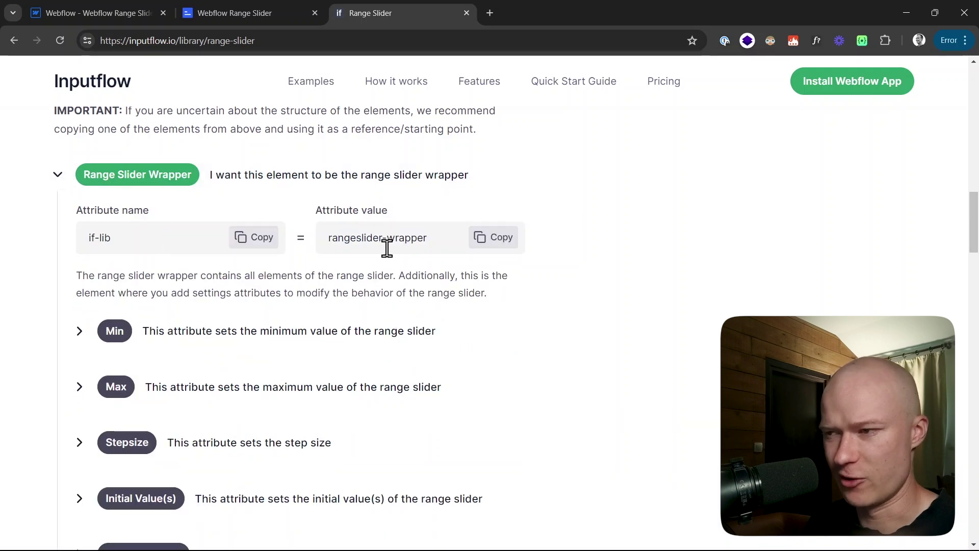
pyautogui.scroll(-1, 337, 293)
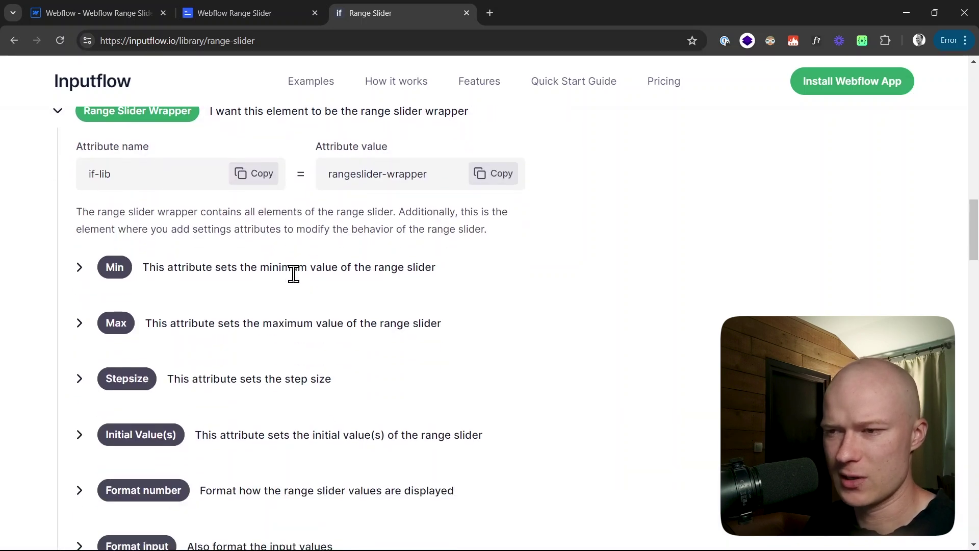
pyautogui.scroll(-2, 190, 254)
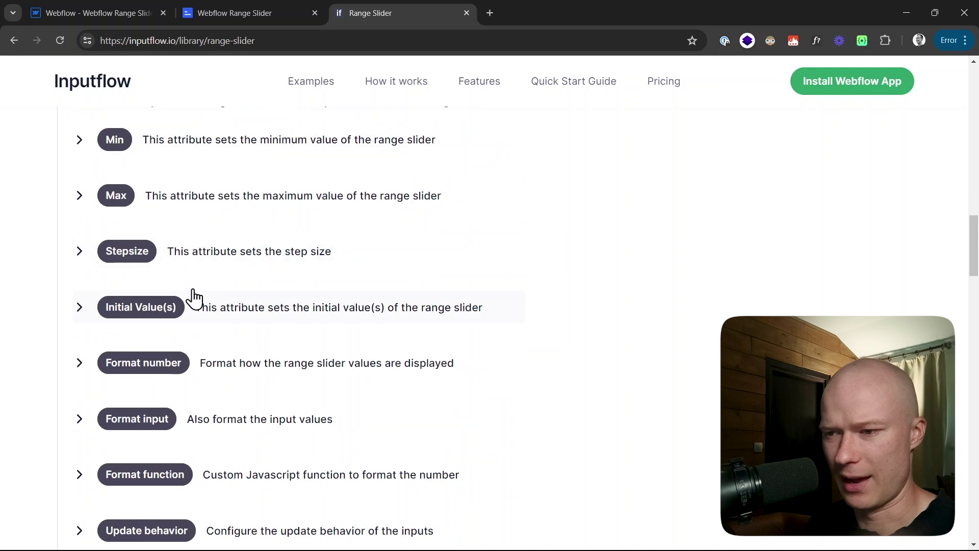
pyautogui.scroll(-1, 219, 286)
pyautogui.scroll(2, 242, 466)
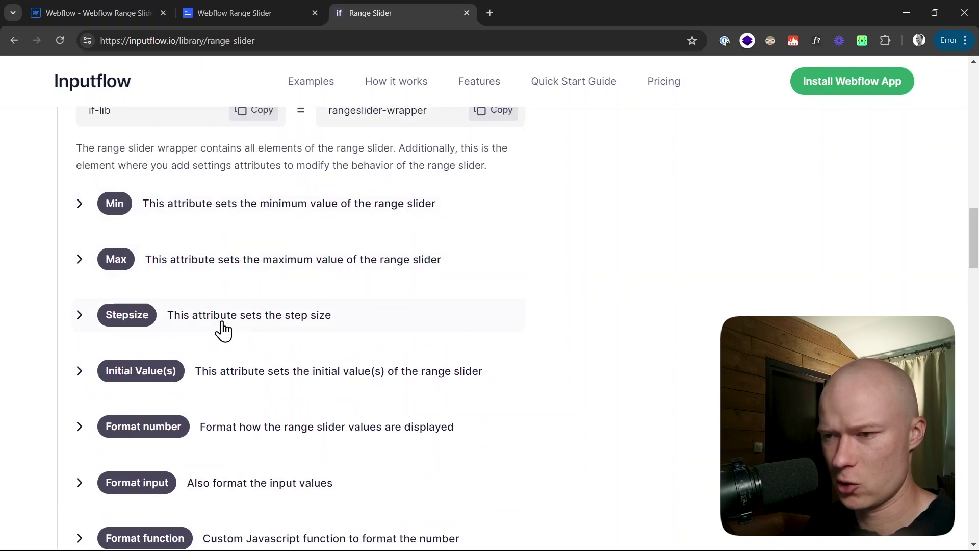
pyautogui.scroll(-2, 230, 363)
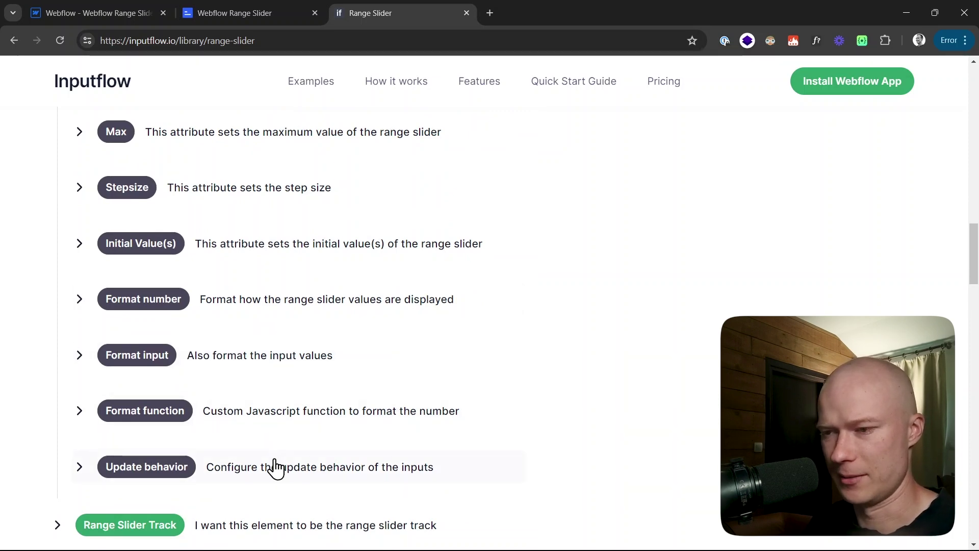
# - Back in the Webflow Designer, set the if-lib-min attribute of range-slider_wrapper to 2000
pyautogui.click(92, 13)
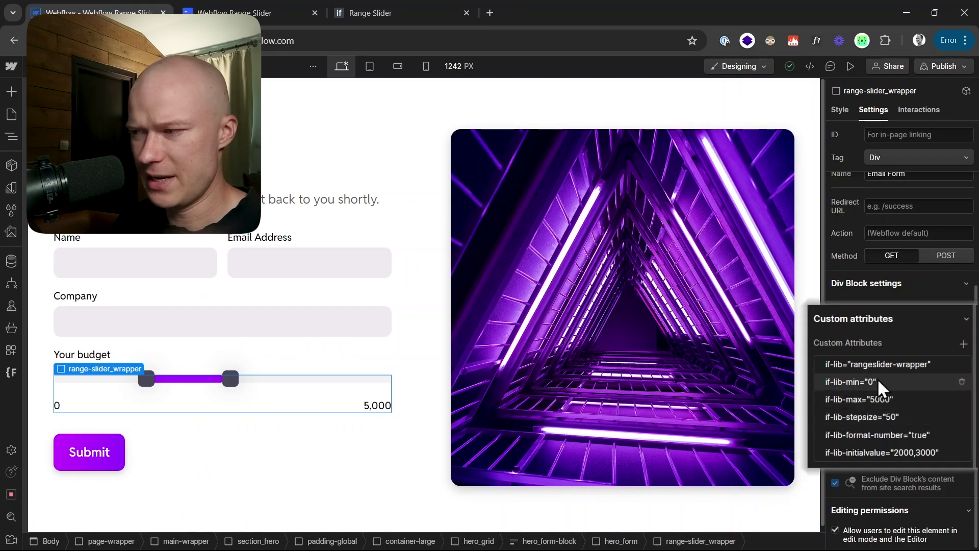
pyautogui.click(877, 382)
pyautogui.doubleClick(877, 436)
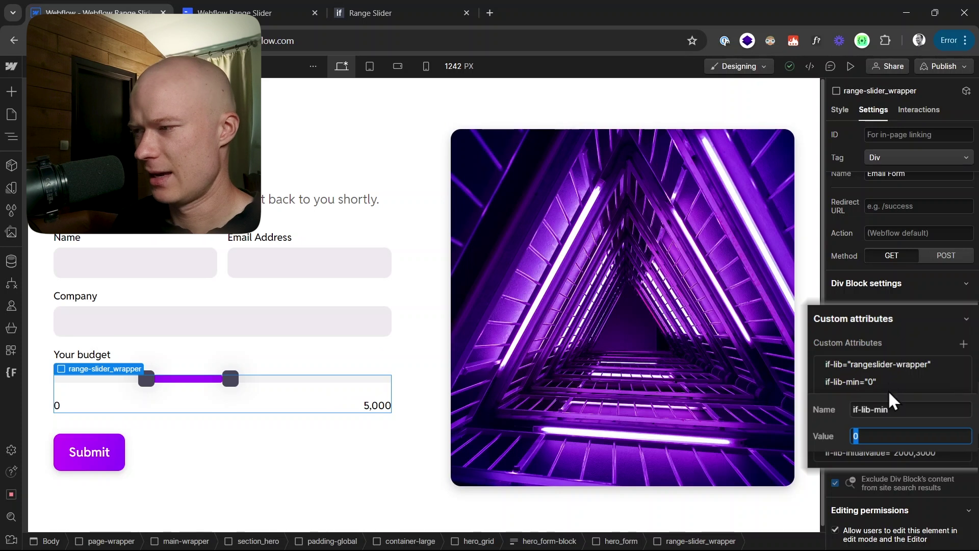
pyautogui.write('2000')
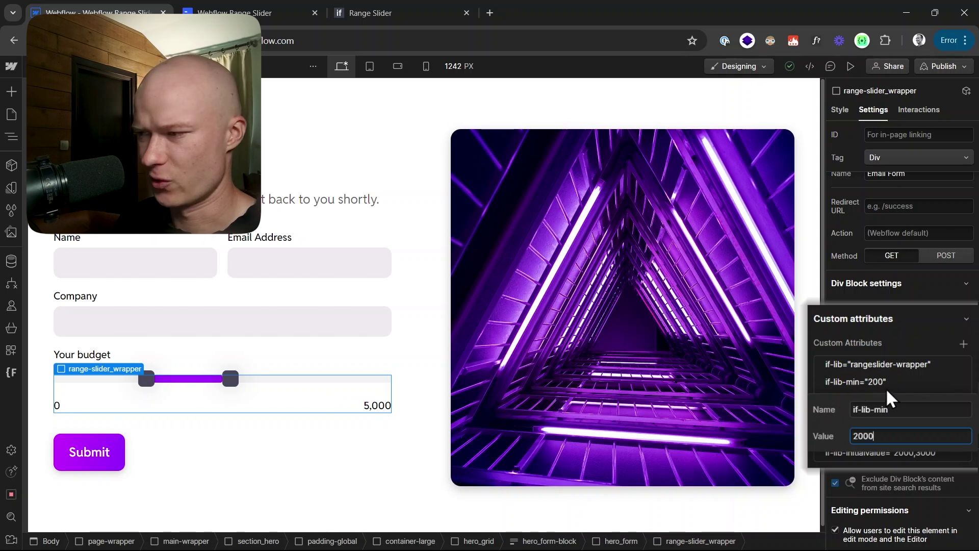
pyautogui.press('Return')
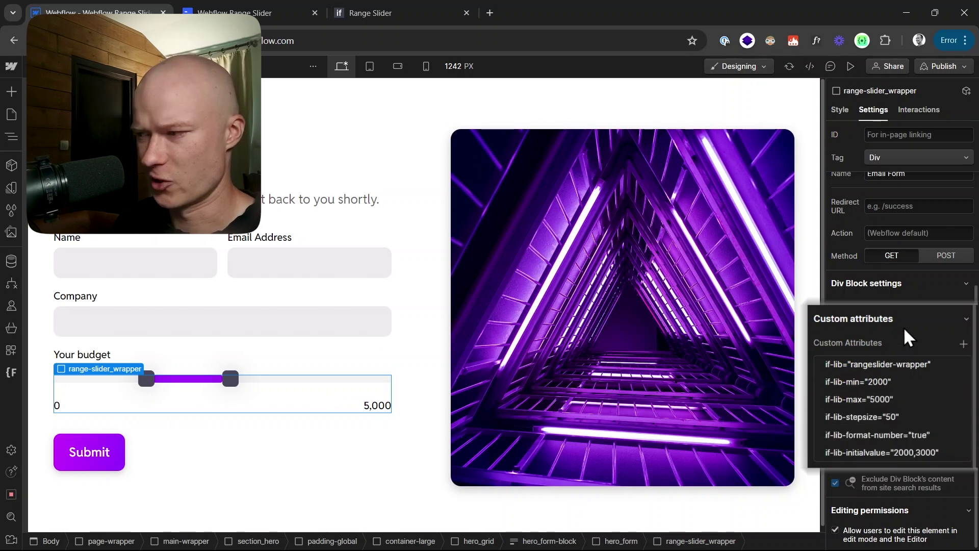
# - Set the if-lib-max attribute of range-slider_wrapper to 10000
pyautogui.click(891, 398)
pyautogui.doubleClick(885, 452)
pyautogui.write('10000')
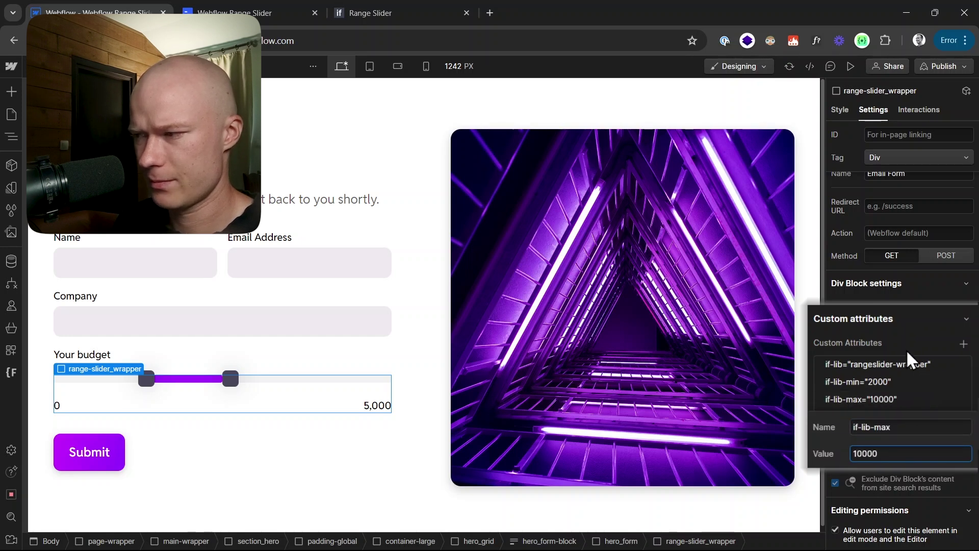
pyautogui.press('Return')
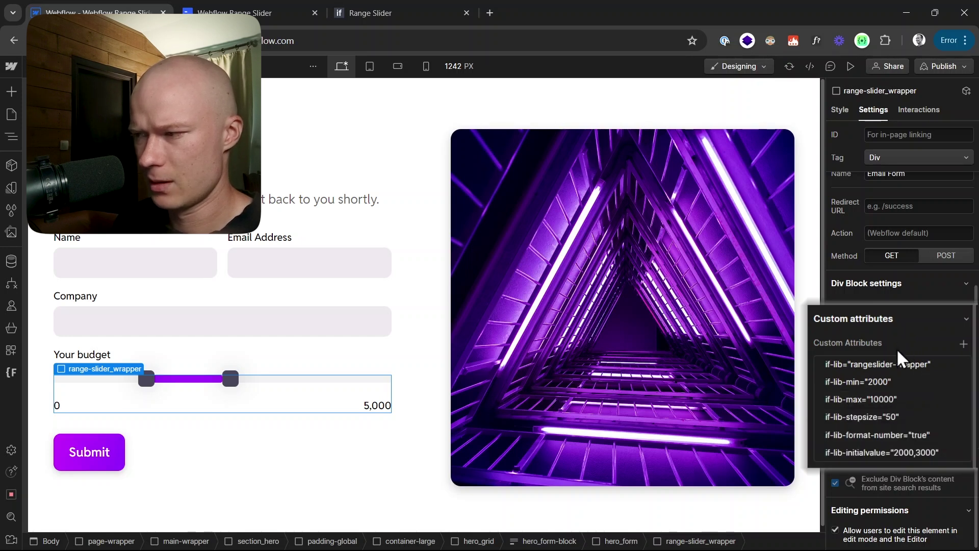
# - Set the if-lib-stepsize attribute of range-slider_wrapper to 100
pyautogui.click(891, 435)
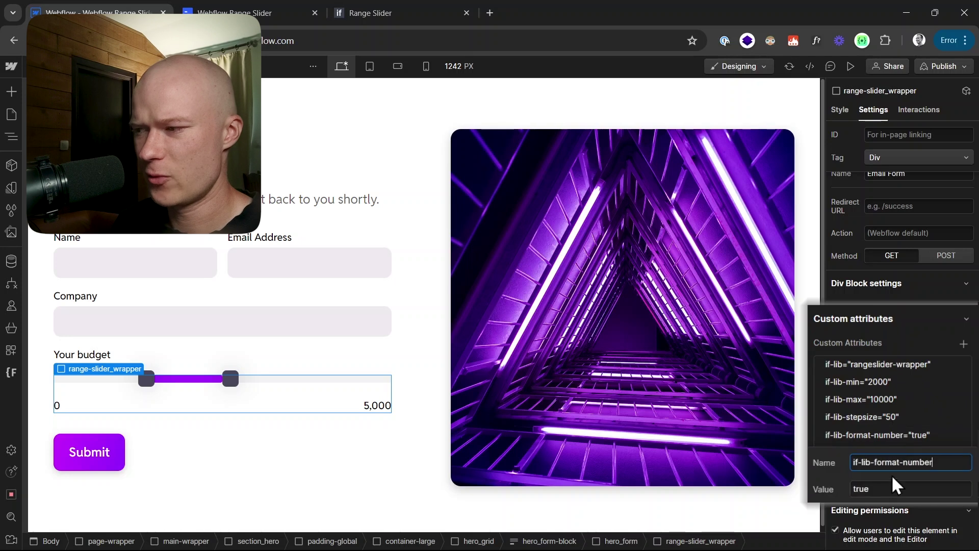
pyautogui.click(902, 416)
pyautogui.click(887, 470)
pyautogui.press('BackSpace')
pyautogui.press('BackSpace')
pyautogui.write('100')
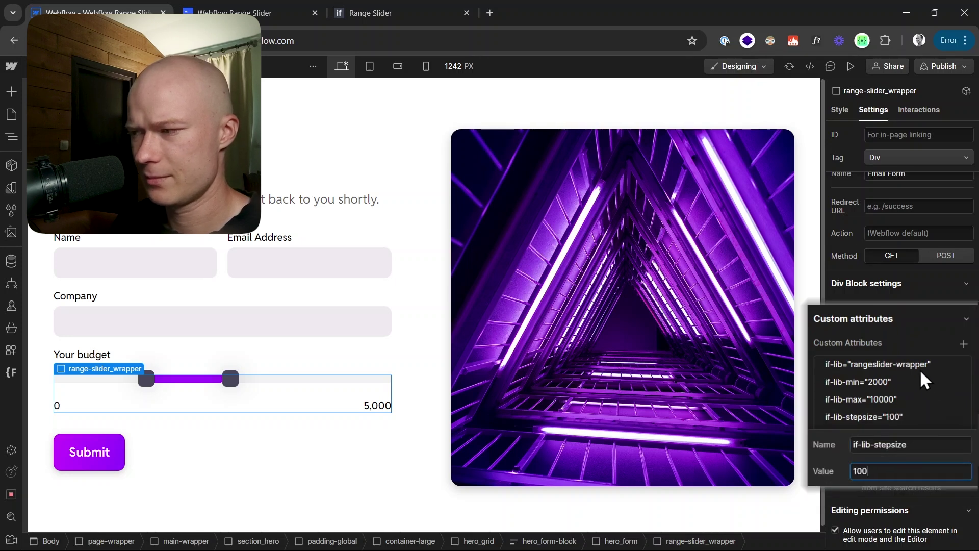
pyautogui.press('Return')
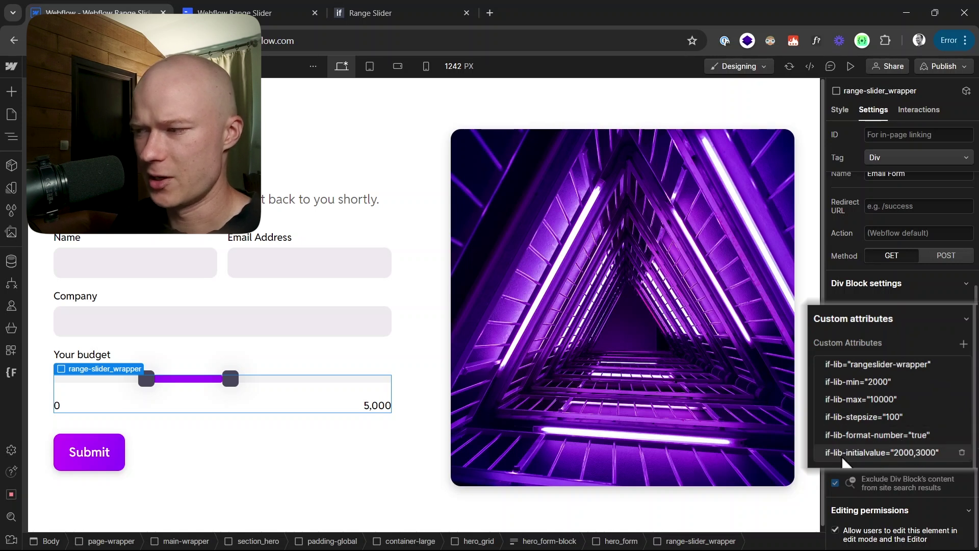
# - Set the if-lib-initialvalue attribute of range-slider_wrapper to "5000, 7500"
pyautogui.click(907, 452)
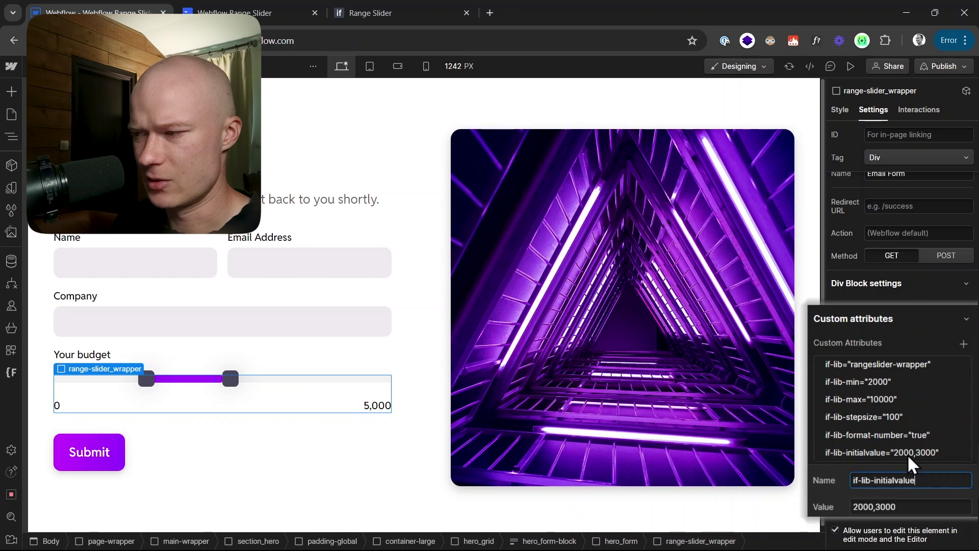
pyautogui.moveTo(897, 506); pyautogui.dragTo(808, 510)
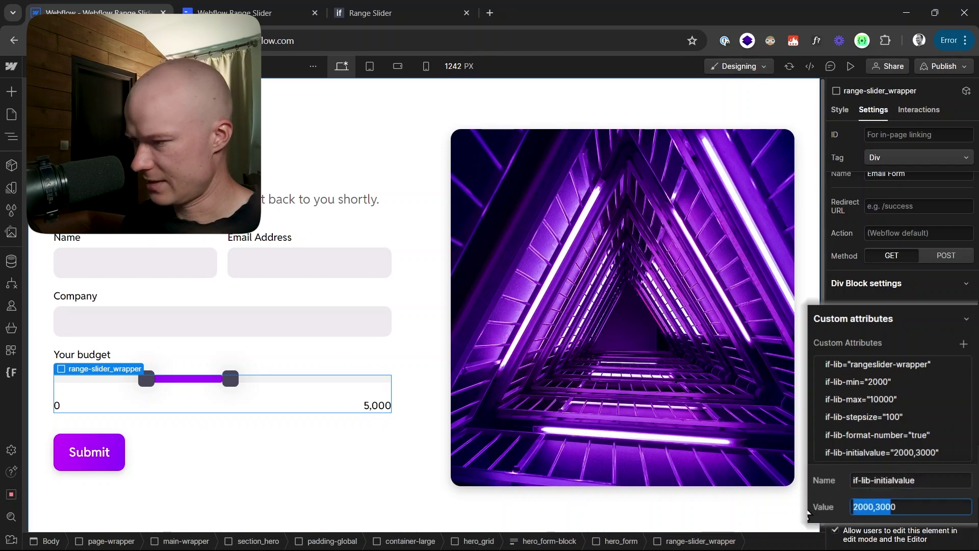
pyautogui.write('500')
pyautogui.press('BackSpace')
pyautogui.write('00,')
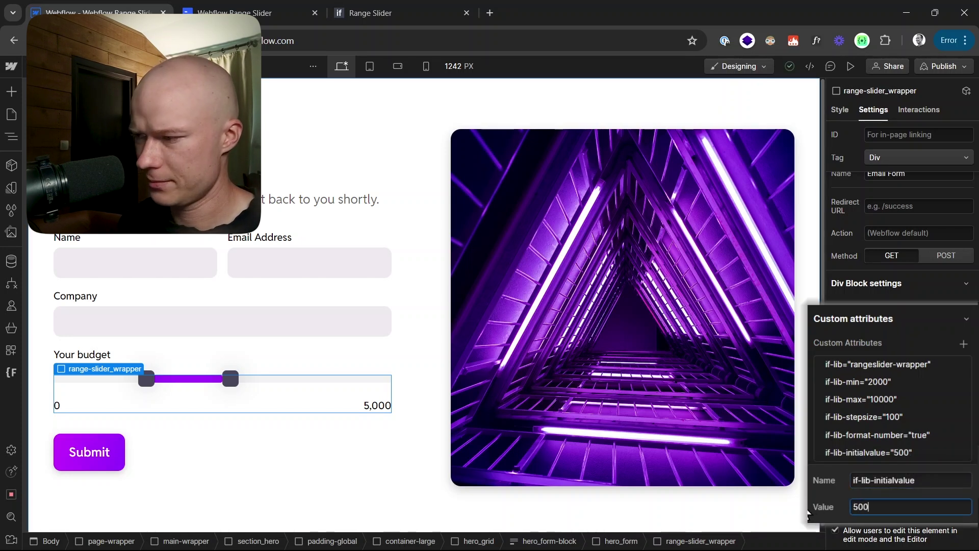
pyautogui.write(' 7500')
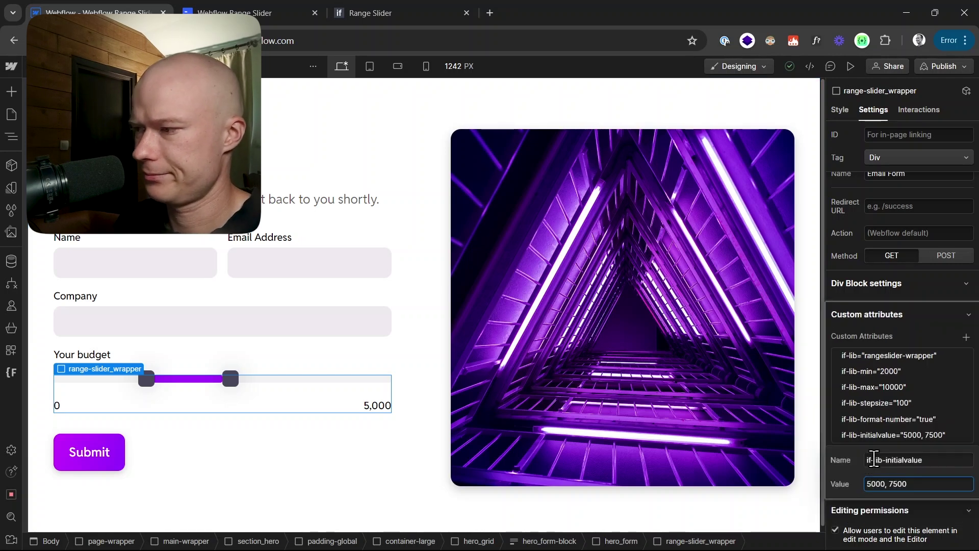
pyautogui.click(927, 313)
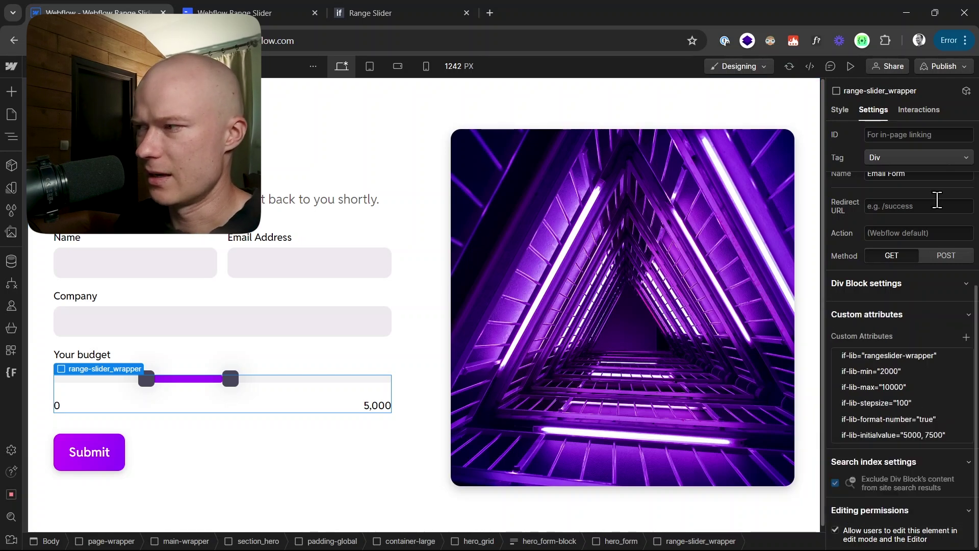
# - Publish the site to the range-slider-element.webflow.io staging domain and reload the live page
pyautogui.click(944, 66)
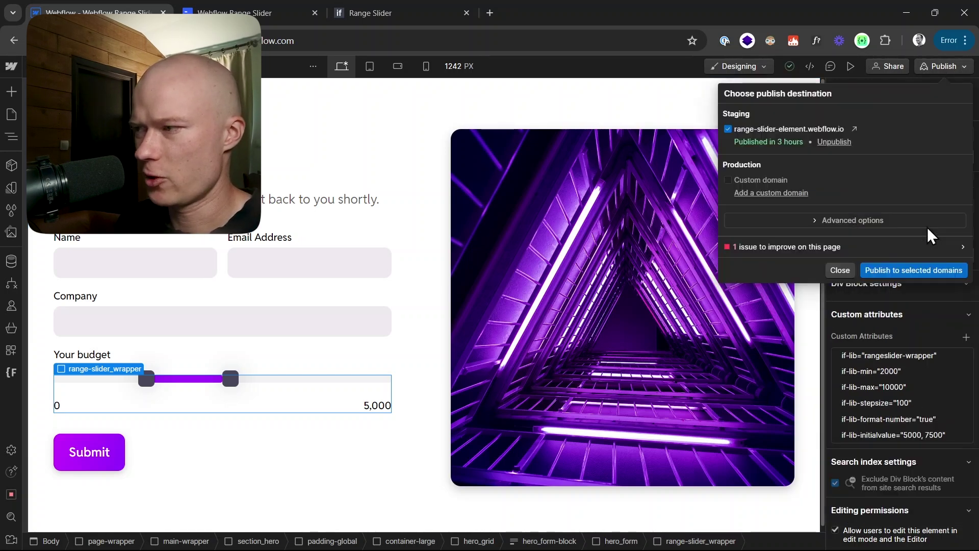
pyautogui.click(915, 271)
pyautogui.click(269, 1)
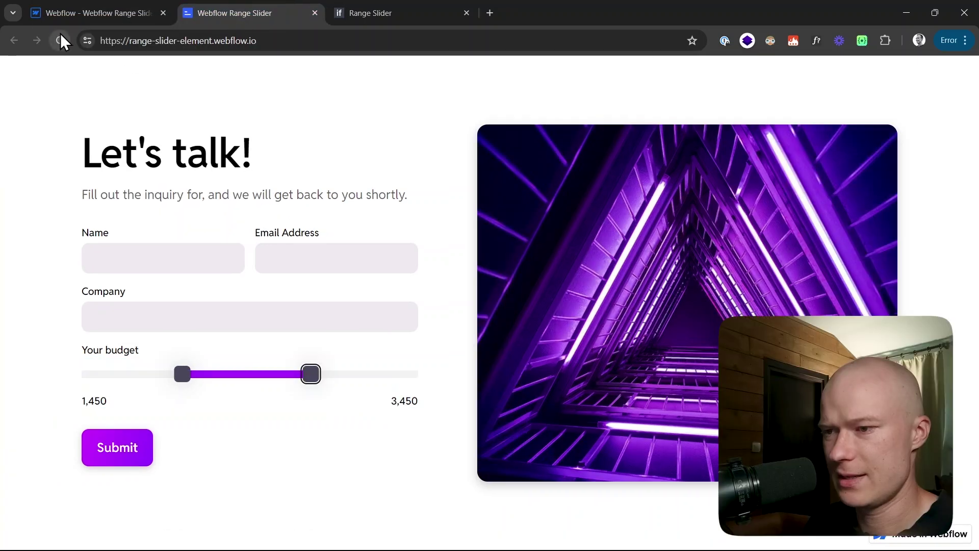
pyautogui.click(60, 38)
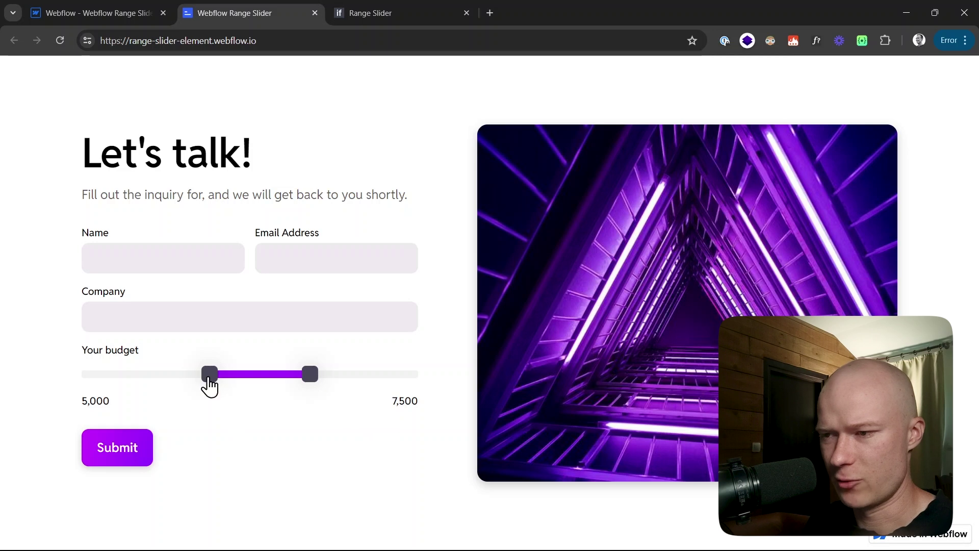
# - Test the live budget slider by moving the lower handle to 2,000 and the upper handle to 10,000 and back to 8,900
pyautogui.moveTo(210, 375); pyautogui.dragTo(87, 389)
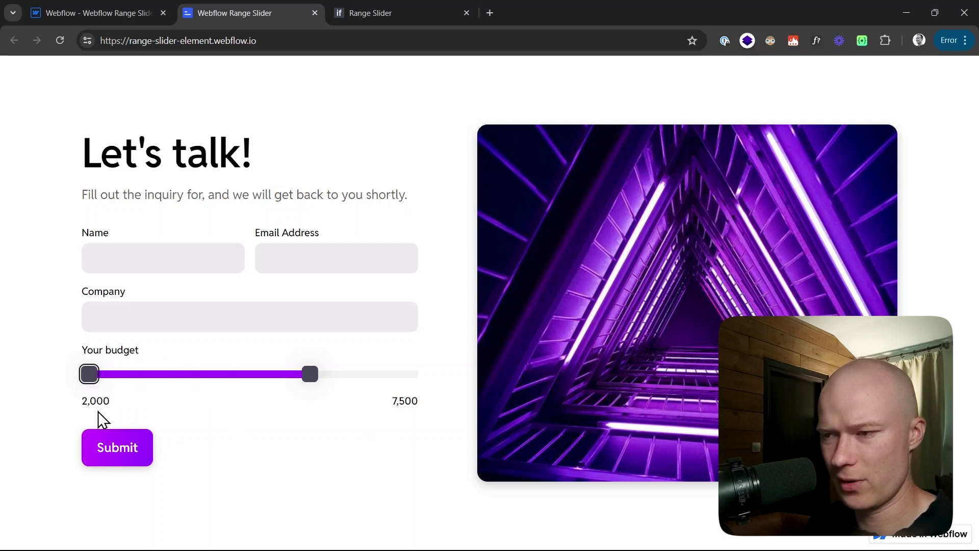
pyautogui.moveTo(309, 381); pyautogui.dragTo(433, 389)
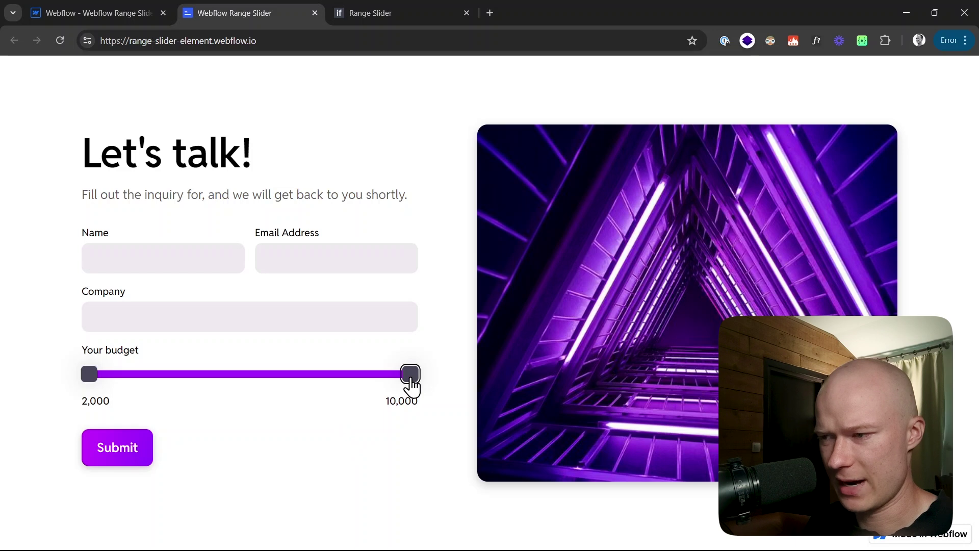
pyautogui.moveTo(411, 382); pyautogui.dragTo(367, 378)
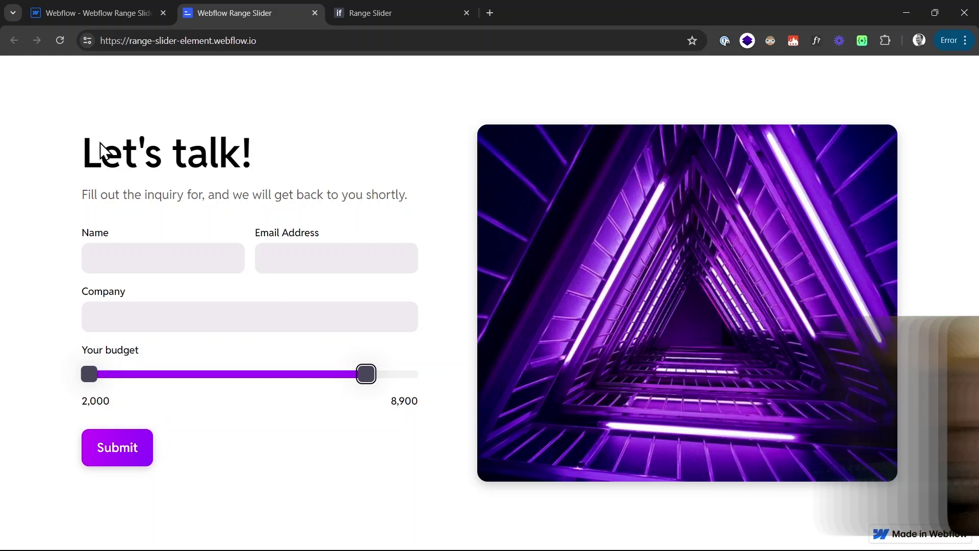
# - Back in the Webflow Designer, check both range-slider_display-value text blocks' attributes and delete the if-lib attribute from the 5,000 one
pyautogui.hotkey('ctrl', 'pageup')
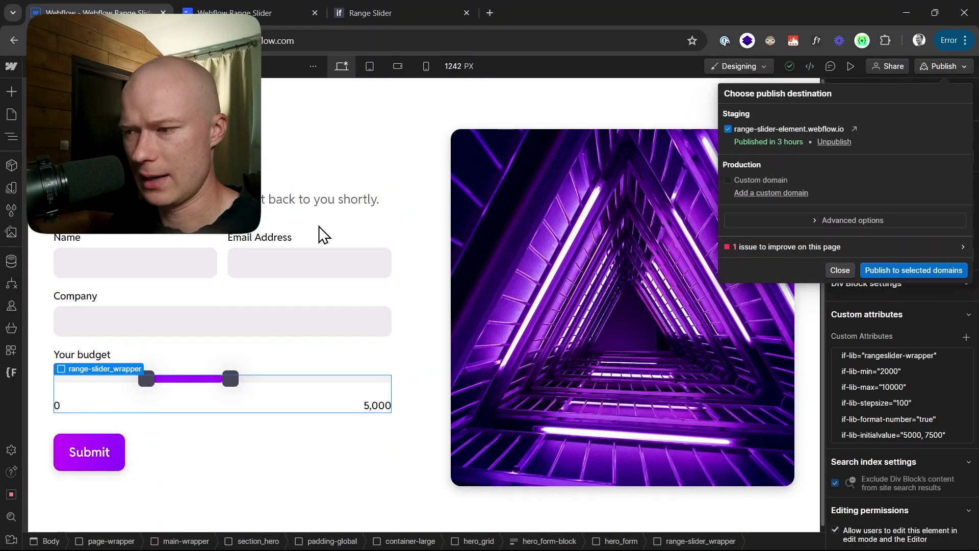
pyautogui.press('Escape')
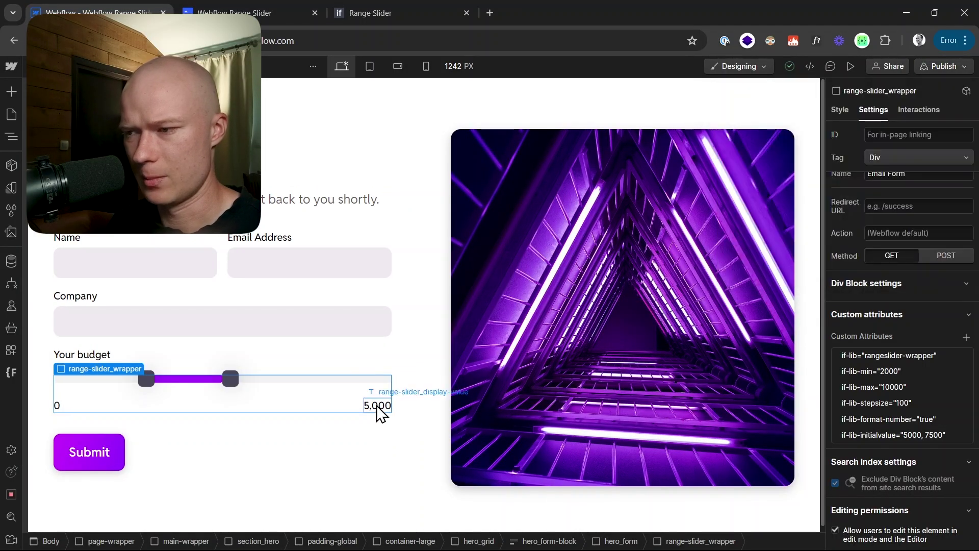
pyautogui.click(377, 406)
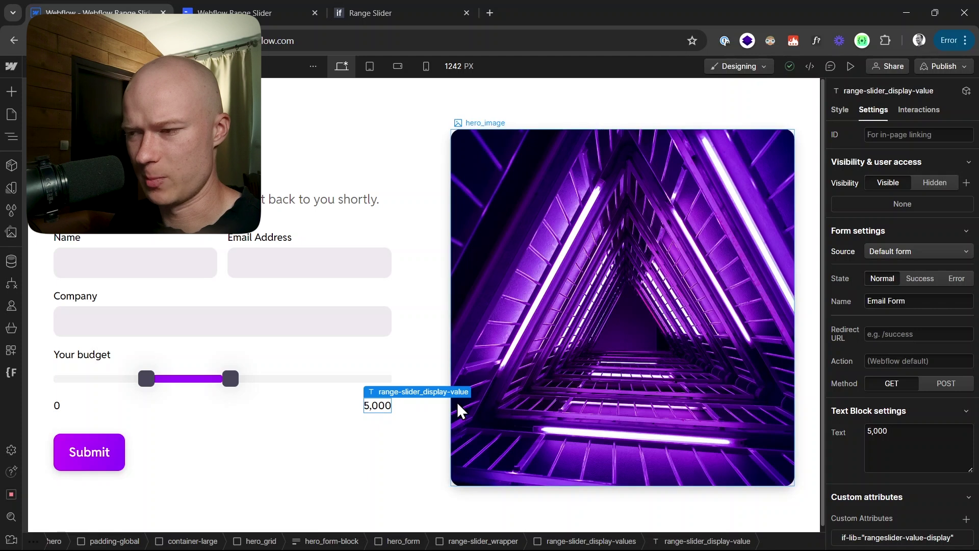
pyautogui.scroll(-2, 884, 376)
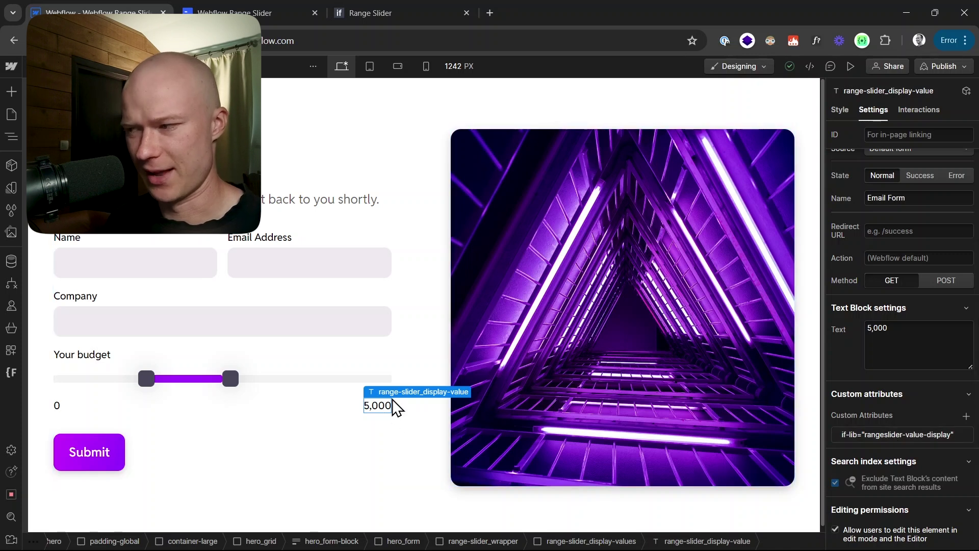
pyautogui.click(58, 408)
pyautogui.scroll(-2, 920, 411)
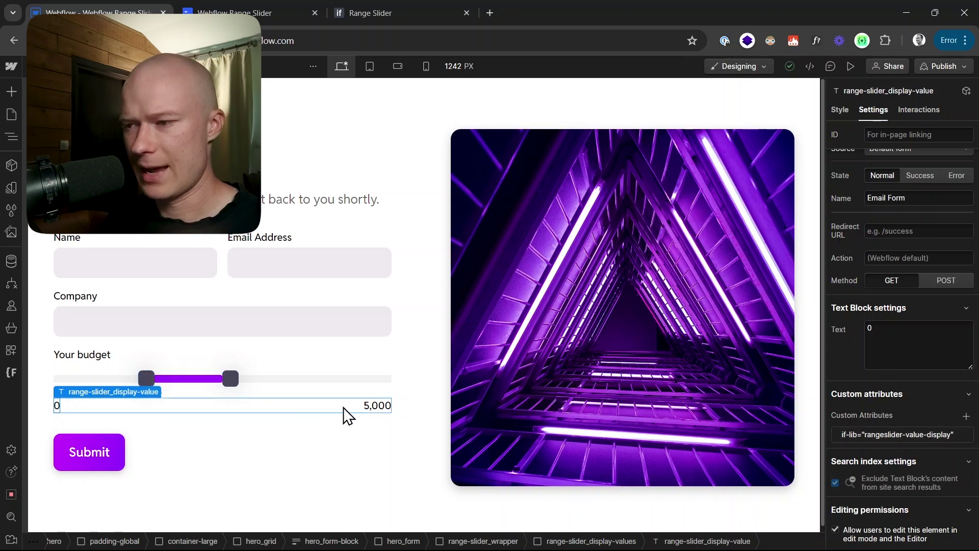
pyautogui.click(380, 406)
pyautogui.scroll(-3, 947, 400)
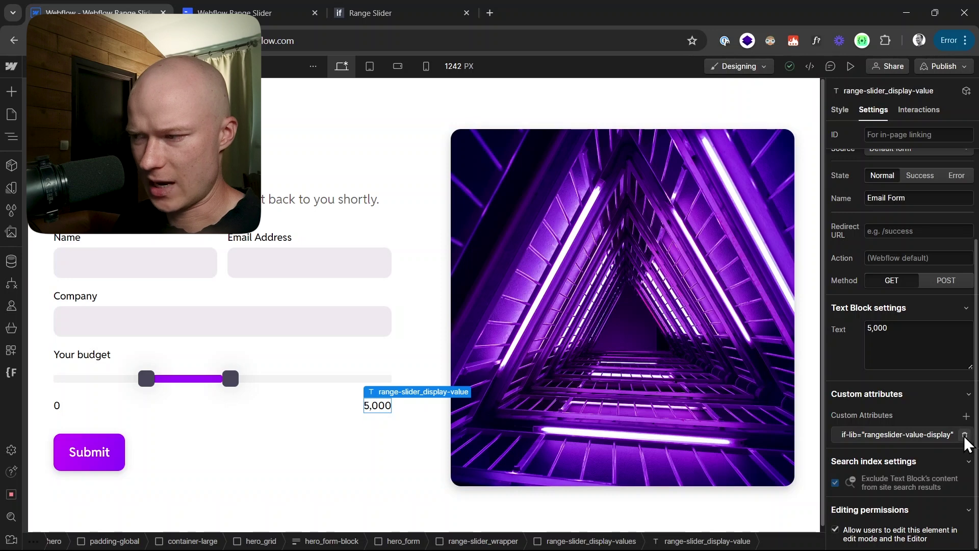
pyautogui.click(965, 434)
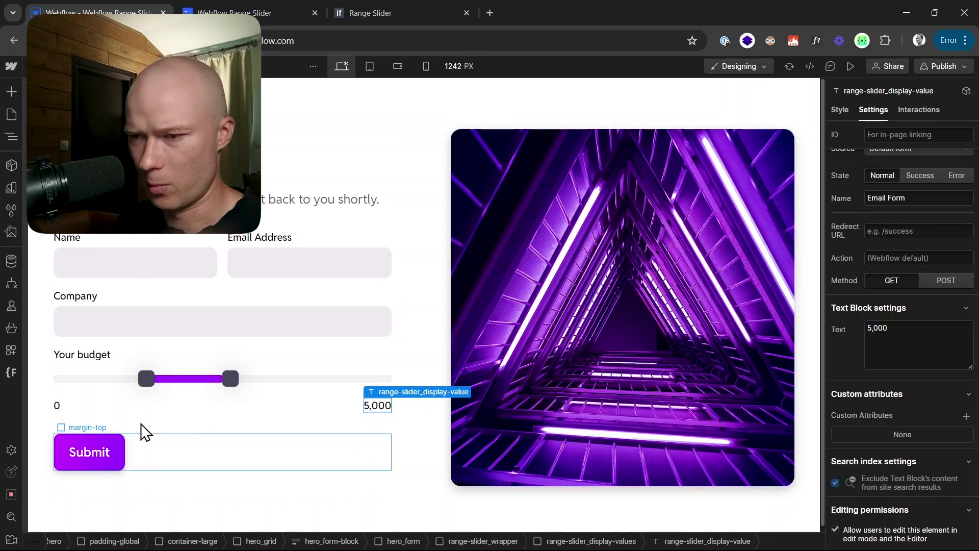
# - Delete the if-lib attribute from the range-slider_display-value text block showing 0
pyautogui.click(57, 405)
pyautogui.scroll(-2, 959, 433)
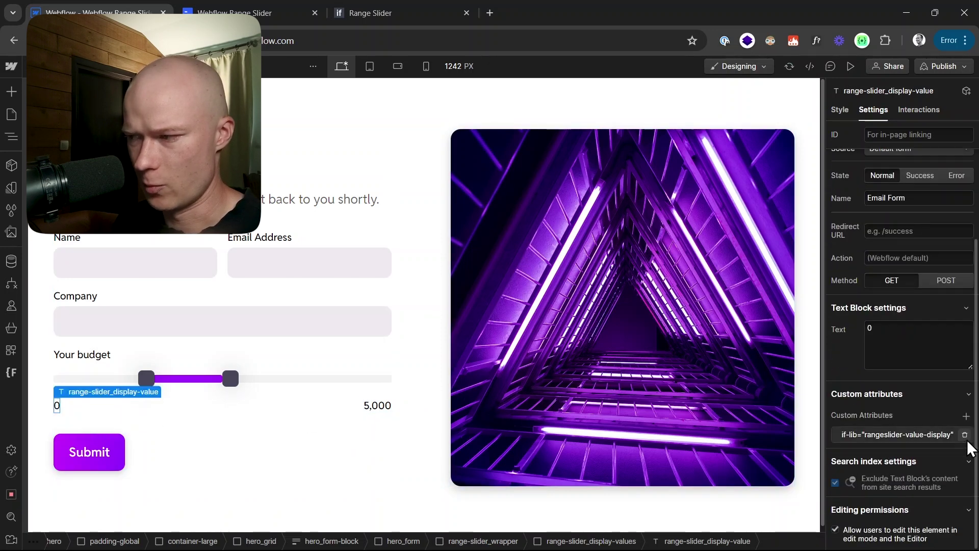
pyautogui.click(966, 435)
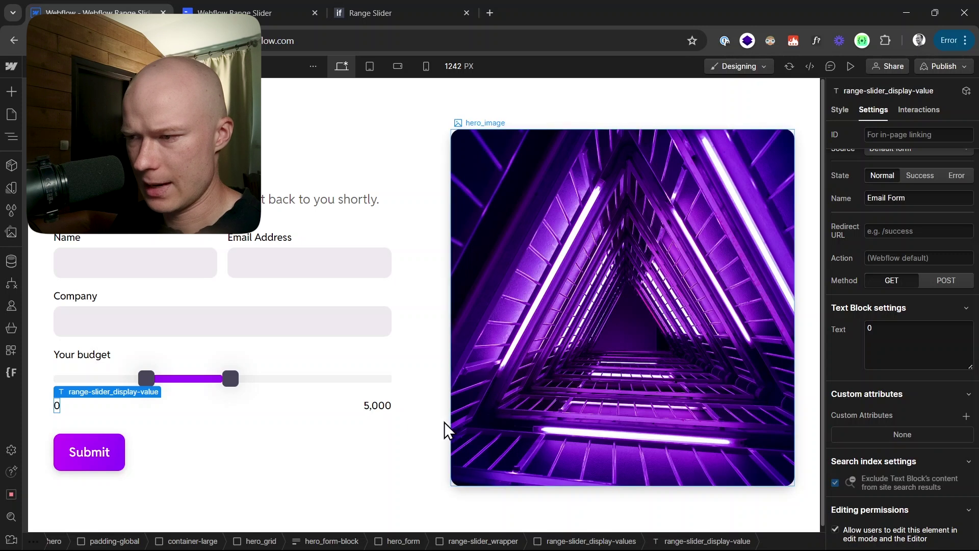
# - Add a "$" before the 5,000 display value and wrap only the number in a text span
pyautogui.click(369, 408)
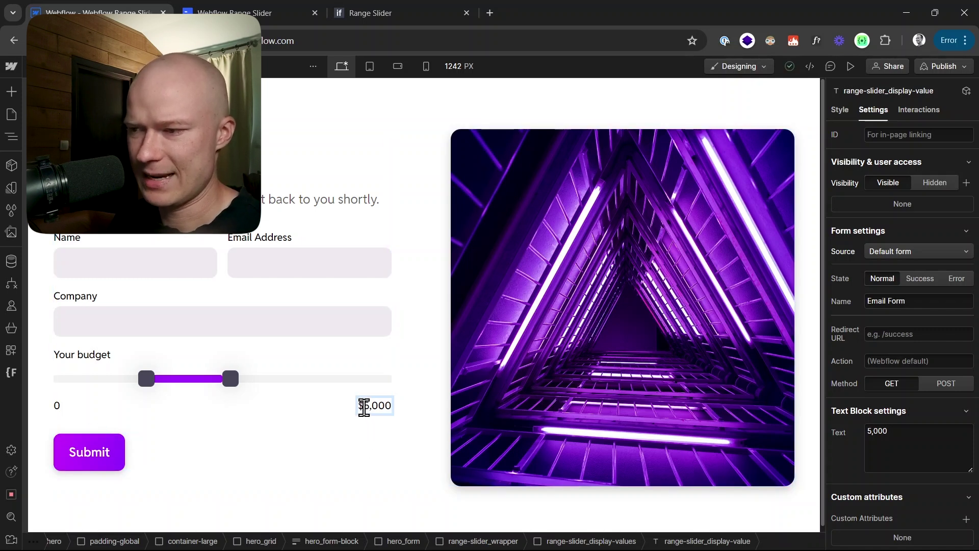
pyautogui.moveTo(367, 407); pyautogui.dragTo(392, 409)
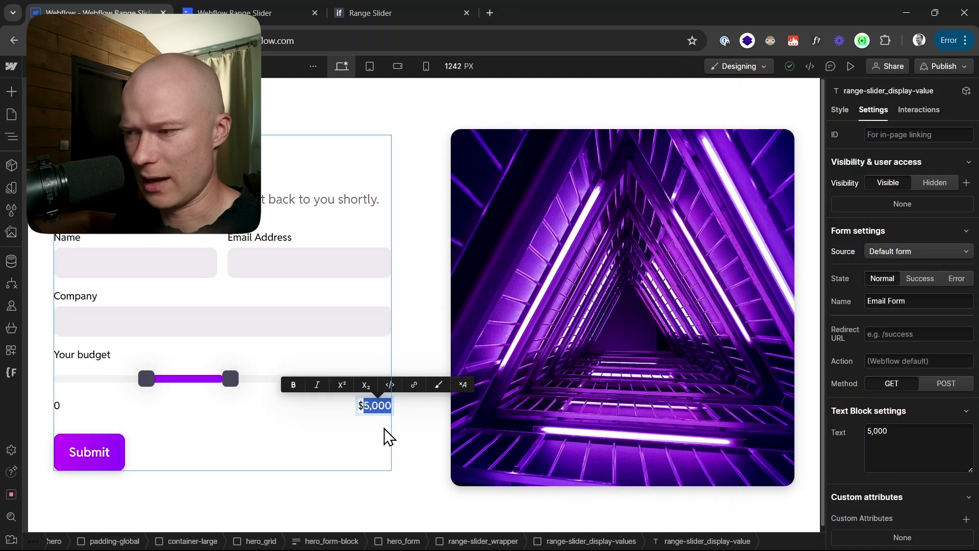
pyautogui.click(448, 384)
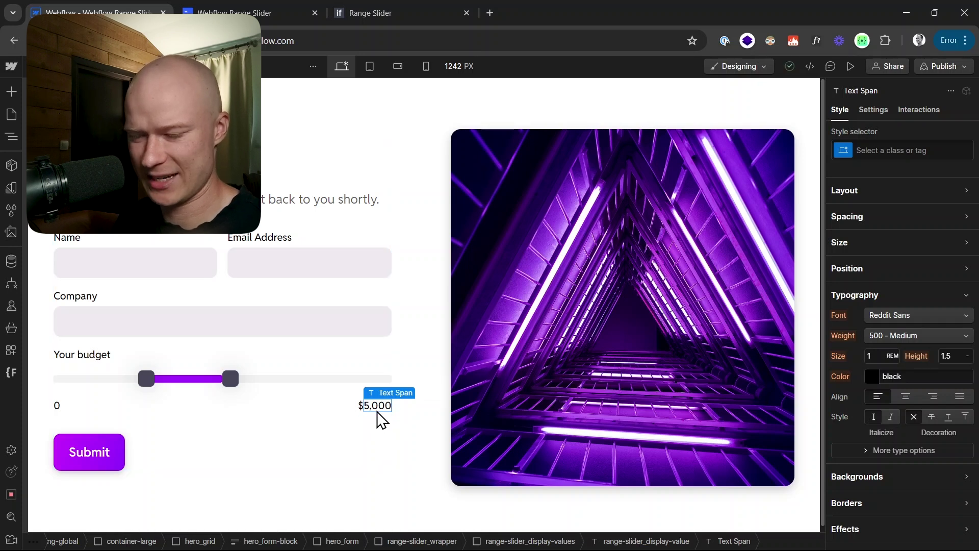
# - Give the 5,000 text span a custom attribute named if-lib with the value rangeslider-value-display
pyautogui.click(876, 106)
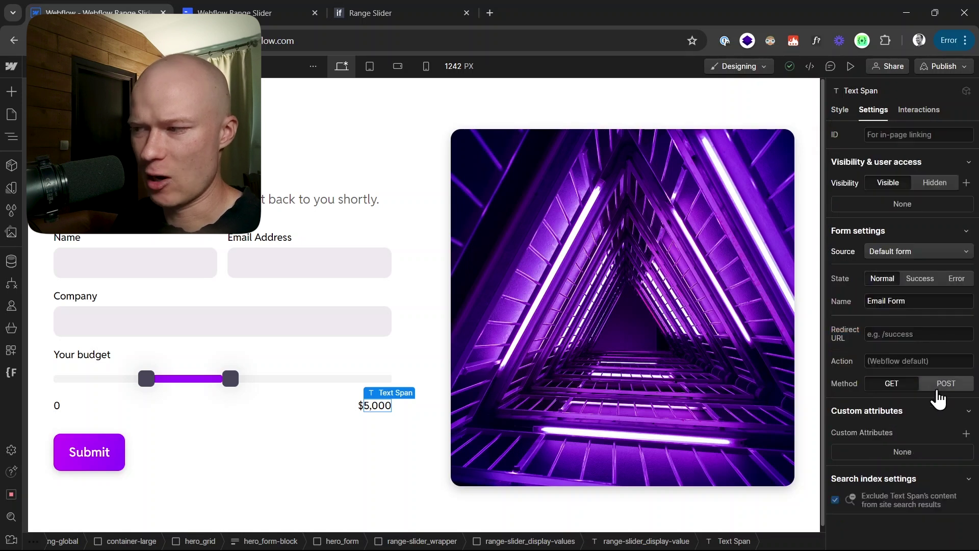
pyautogui.click(966, 432)
pyautogui.write('if-lib')
pyautogui.press('Tab')
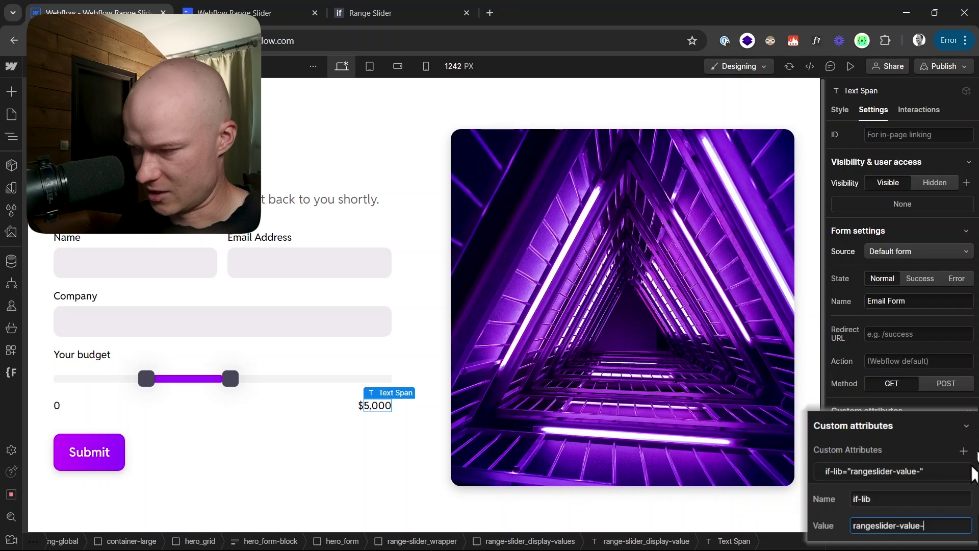
pyautogui.write('rangeslider-value-display')
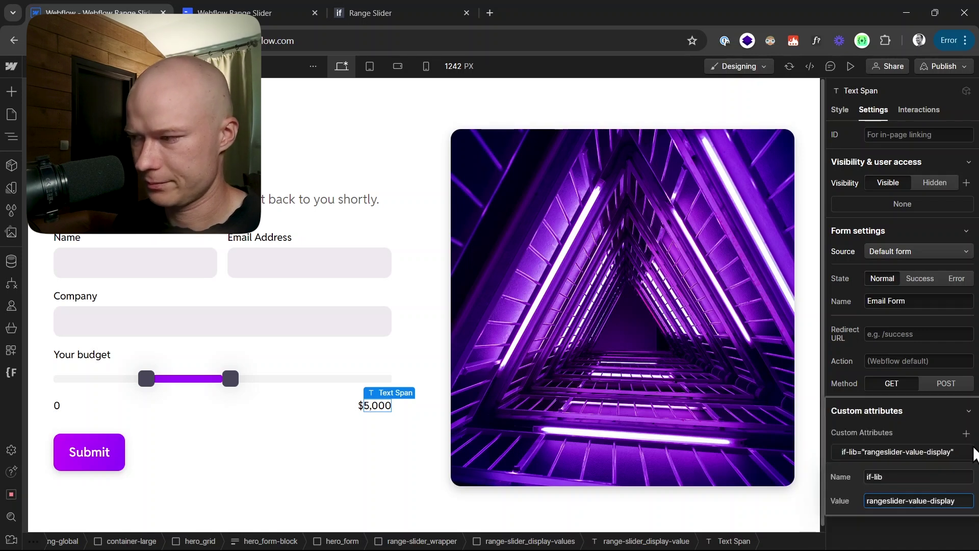
pyautogui.press('Return')
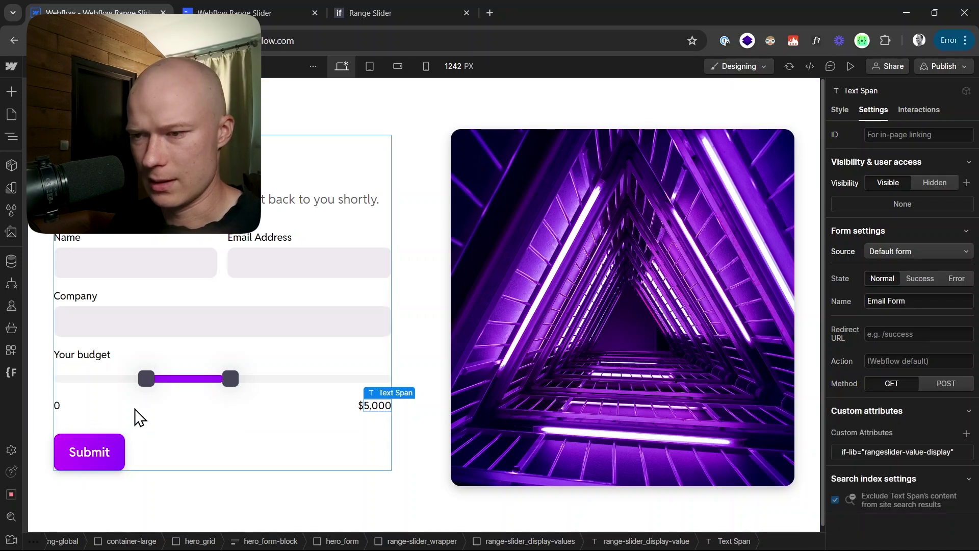
# - Add a "$" before the 0 display value and wrap only the number in a text span
pyautogui.click(58, 405)
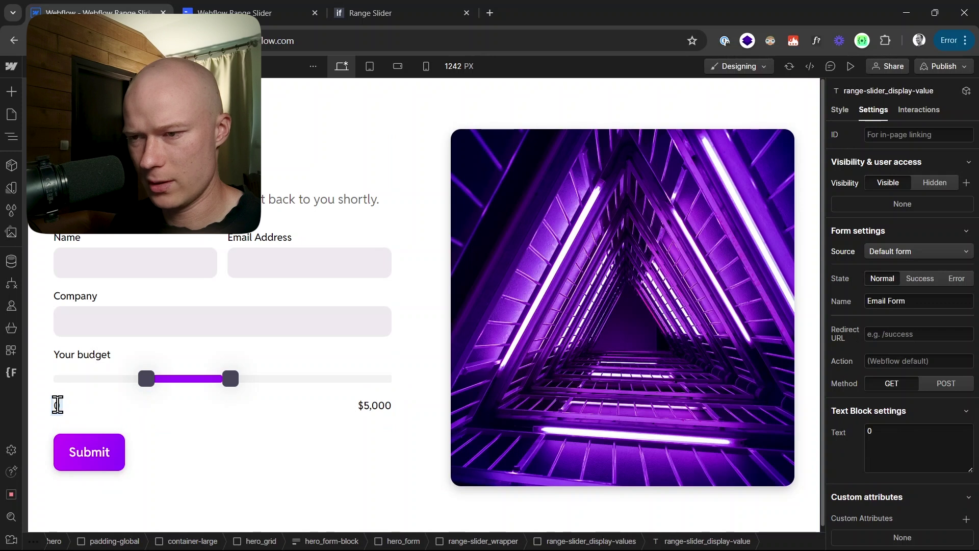
pyautogui.write('$')
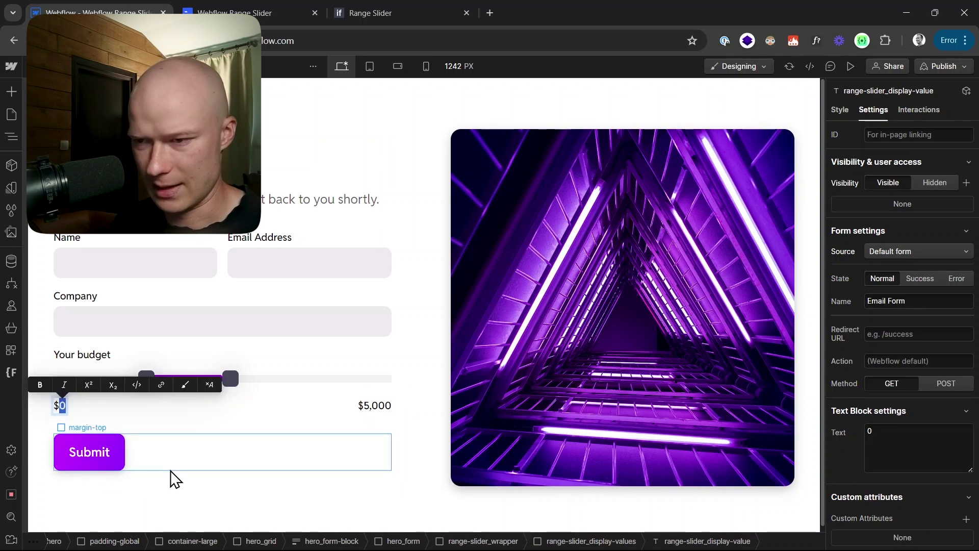
pyautogui.click(184, 382)
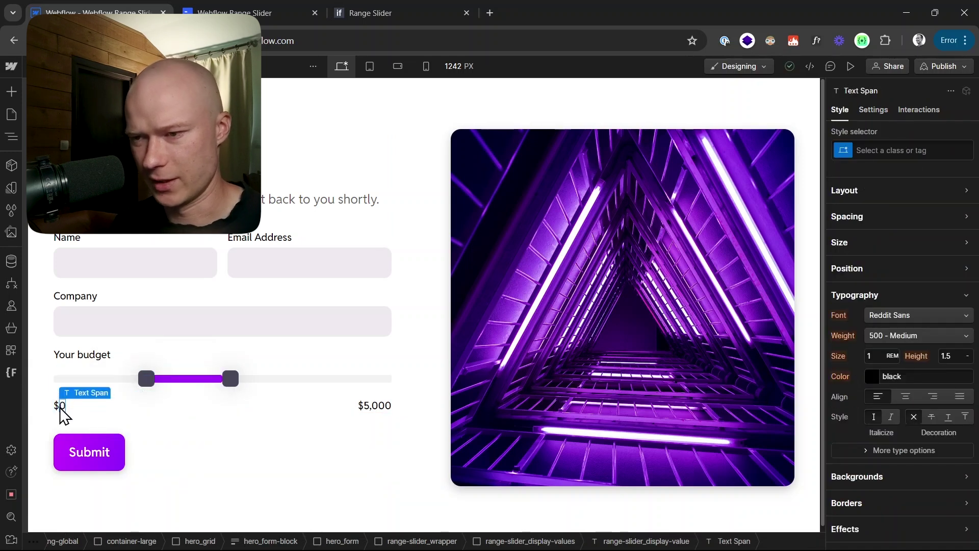
# - Give the 0 text span a custom attribute named if-lib with the value rangeslider-value-display
pyautogui.click(875, 109)
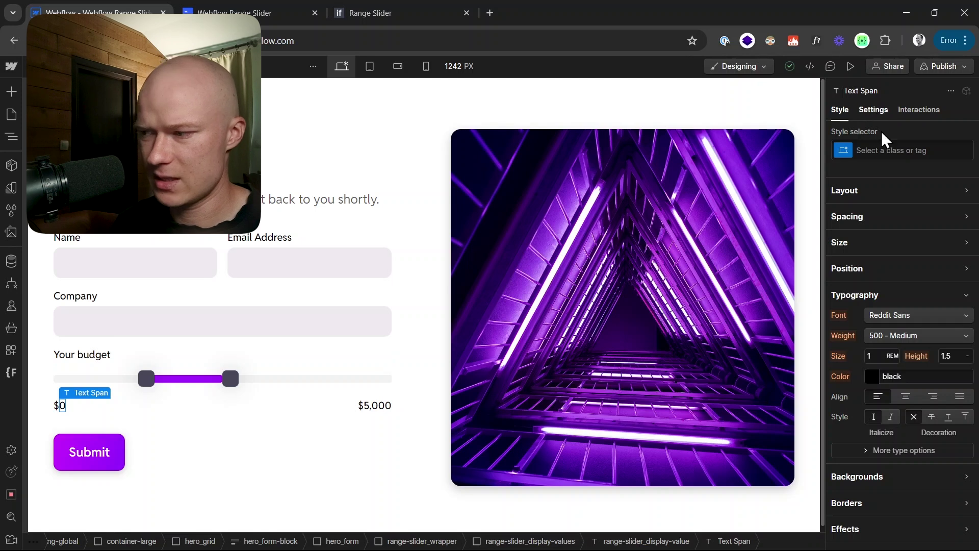
pyautogui.click(967, 434)
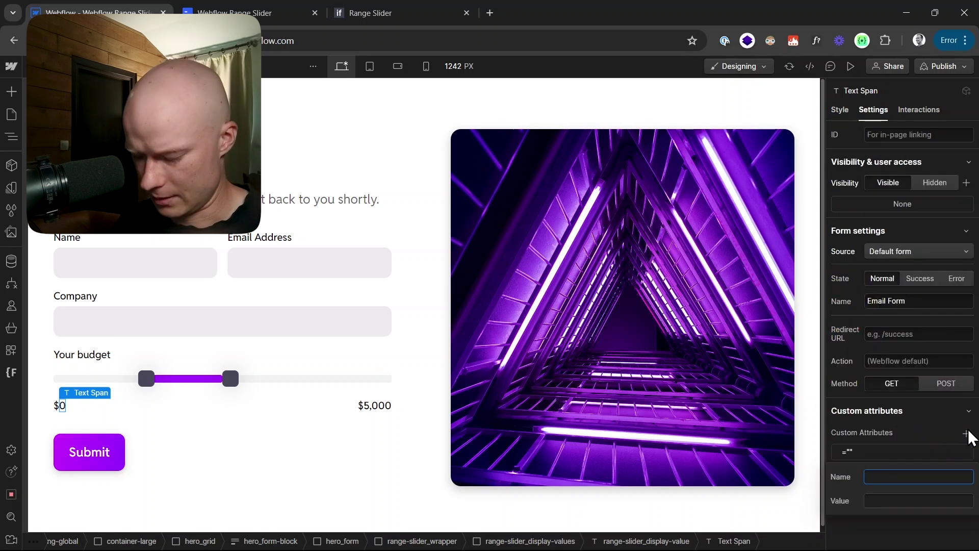
pyautogui.write('if-lib')
pyautogui.press('Tab')
pyautogui.write('range')
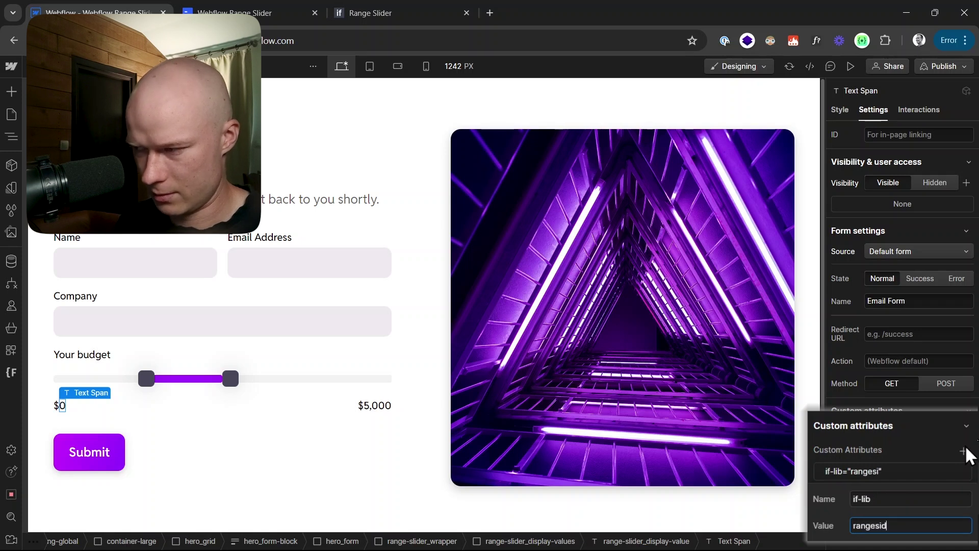
pyautogui.write('sider-value-display')
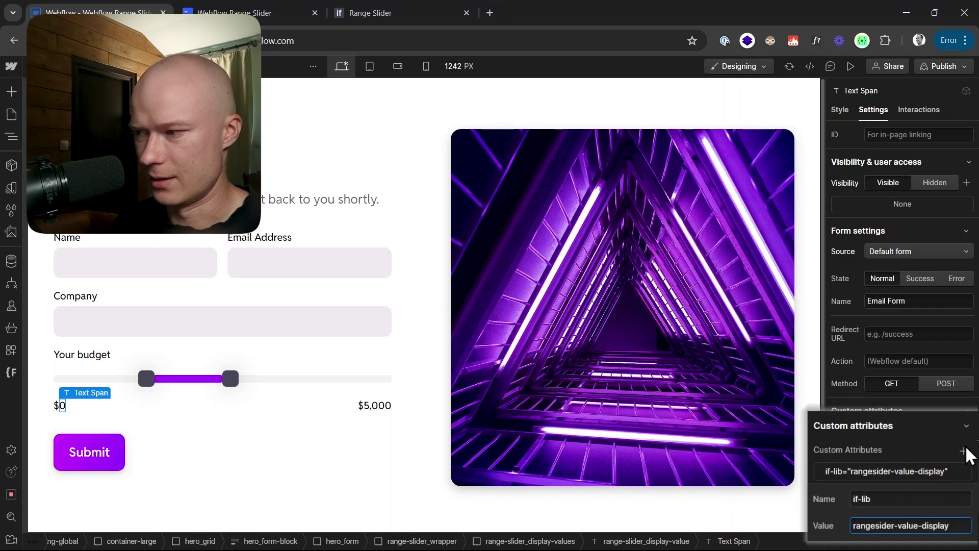
pyautogui.click(879, 525)
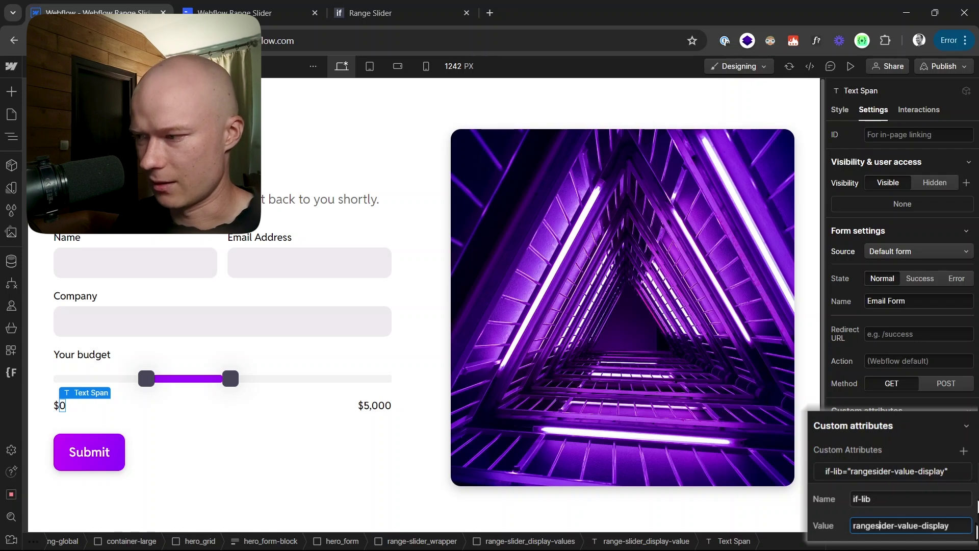
pyautogui.write('l')
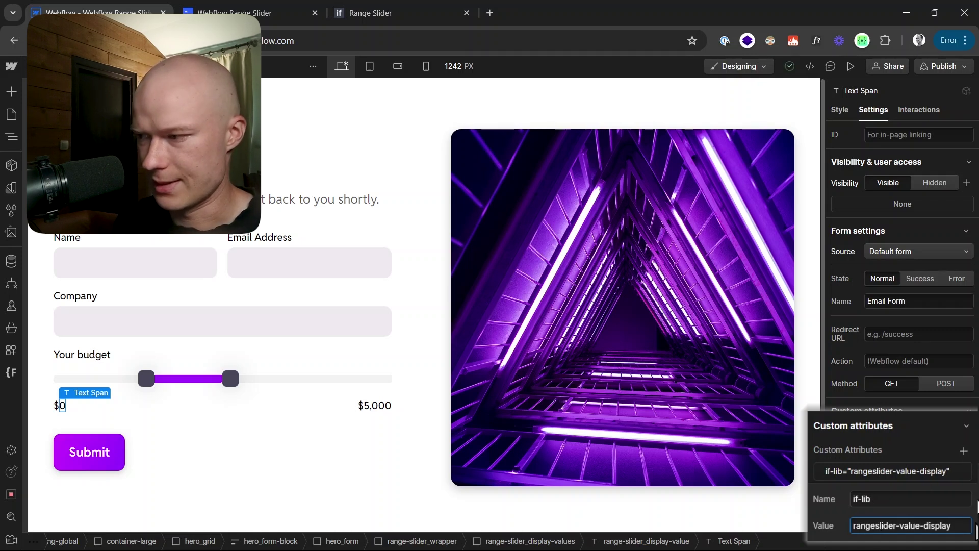
pyautogui.press('Return')
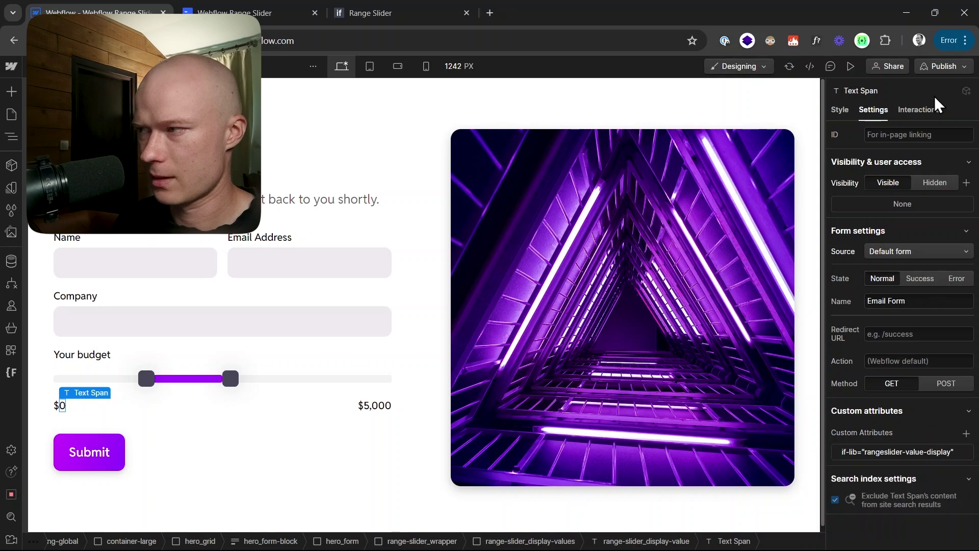
# - Publish the dollar-sign changes to the staging domain and reload the live page to check the budget values
pyautogui.click(944, 65)
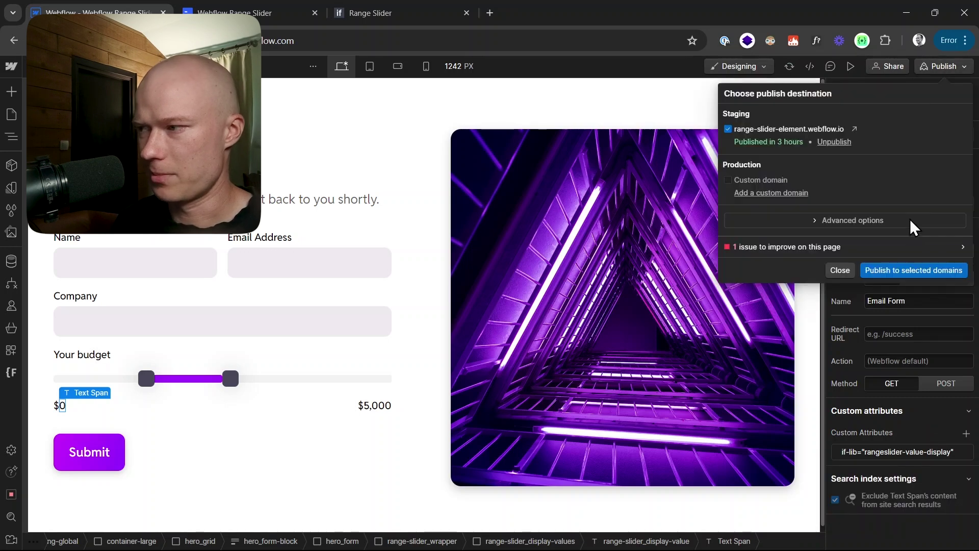
pyautogui.click(897, 268)
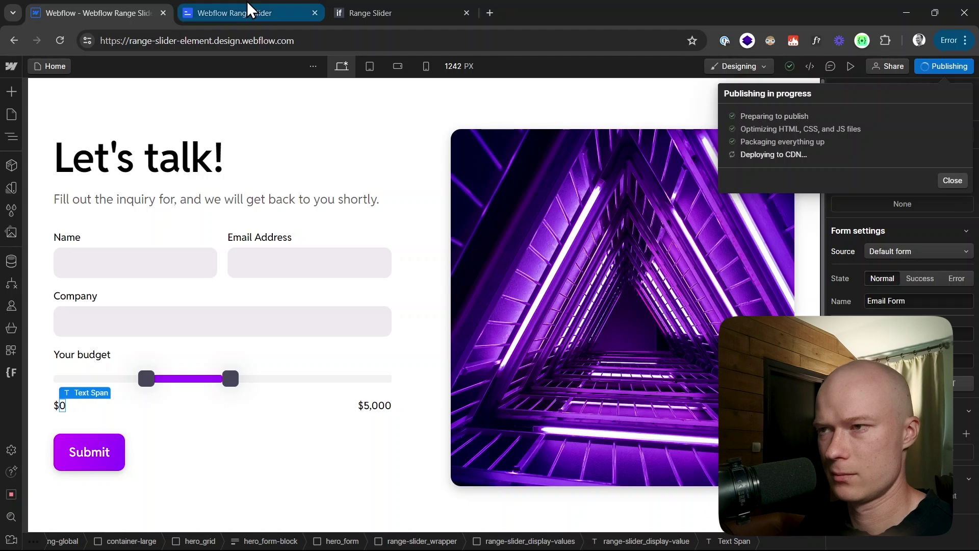
pyautogui.click(229, 13)
pyautogui.click(58, 41)
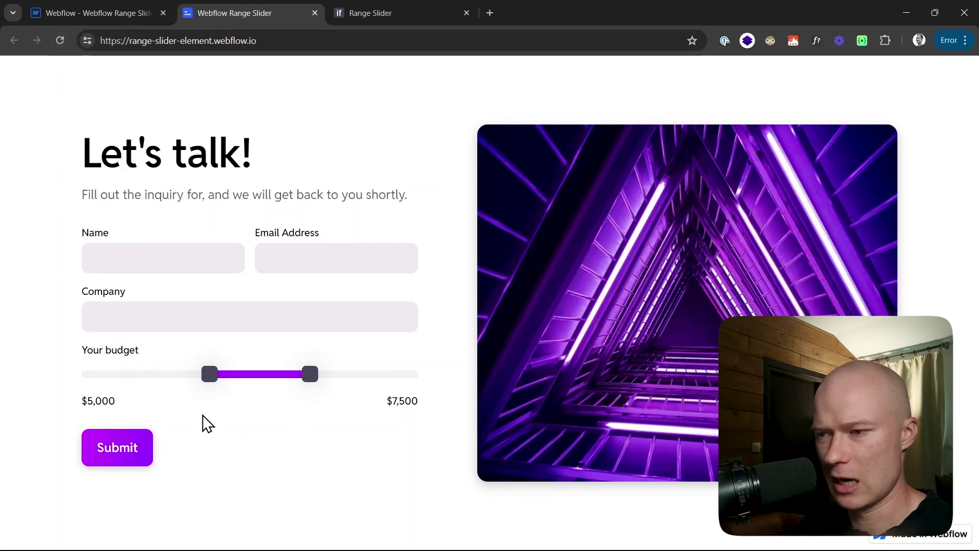
# - Test both budget slider handles on the live page, moving the lower one to $3,500 and the upper one to $7,600
pyautogui.moveTo(211, 379); pyautogui.dragTo(158, 378)
pyautogui.moveTo(310, 378)
pyautogui.mouseDown()
pyautogui.moveTo(238, 377)
pyautogui.moveTo(355, 385)
pyautogui.moveTo(262, 382)
pyautogui.moveTo(314, 386)
pyautogui.mouseUp()
pyautogui.moveTo(168, 380)
pyautogui.mouseDown()
pyautogui.moveTo(240, 382)
pyautogui.moveTo(152, 375)
pyautogui.mouseUp()
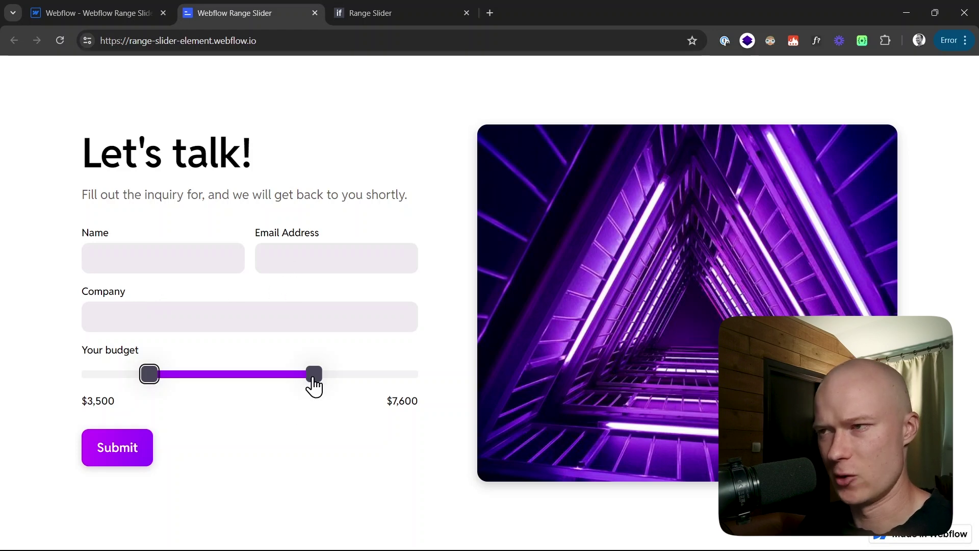
# - Review the Screen Reader paragraph under Accessibility in the Inputflow Range Slider documentation
pyautogui.click(395, 20)
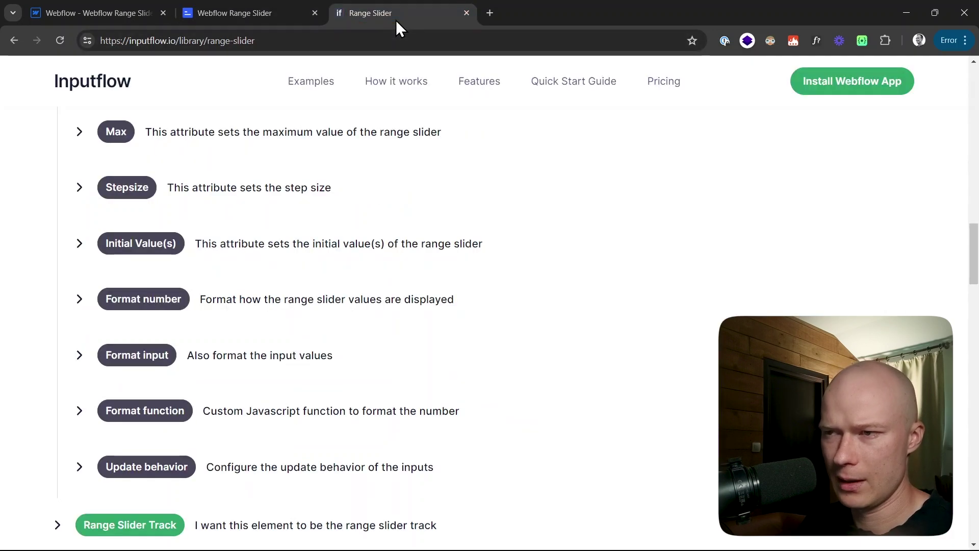
pyautogui.scroll(1, 339, 277)
pyautogui.scroll(-8, 339, 277)
pyautogui.scroll(-6, 338, 278)
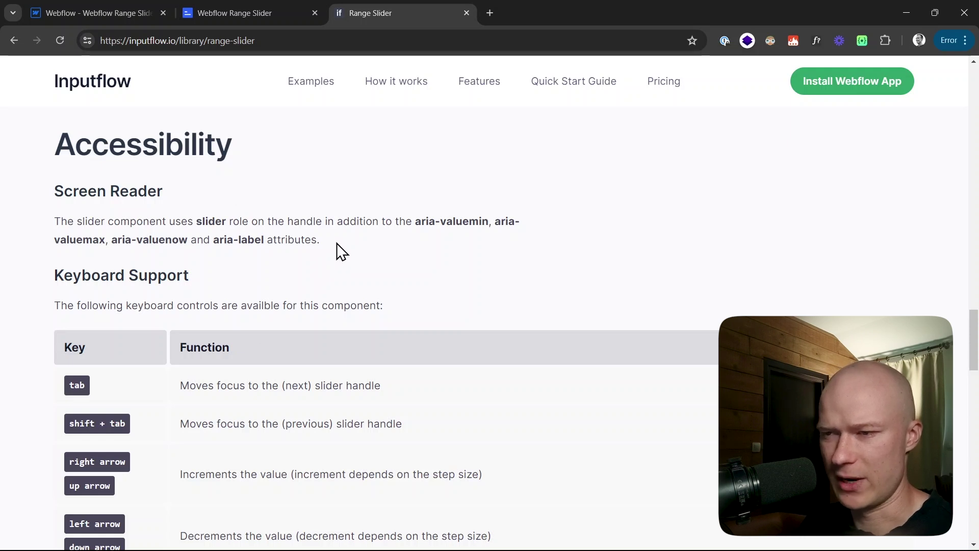
pyautogui.moveTo(319, 241); pyautogui.dragTo(57, 231)
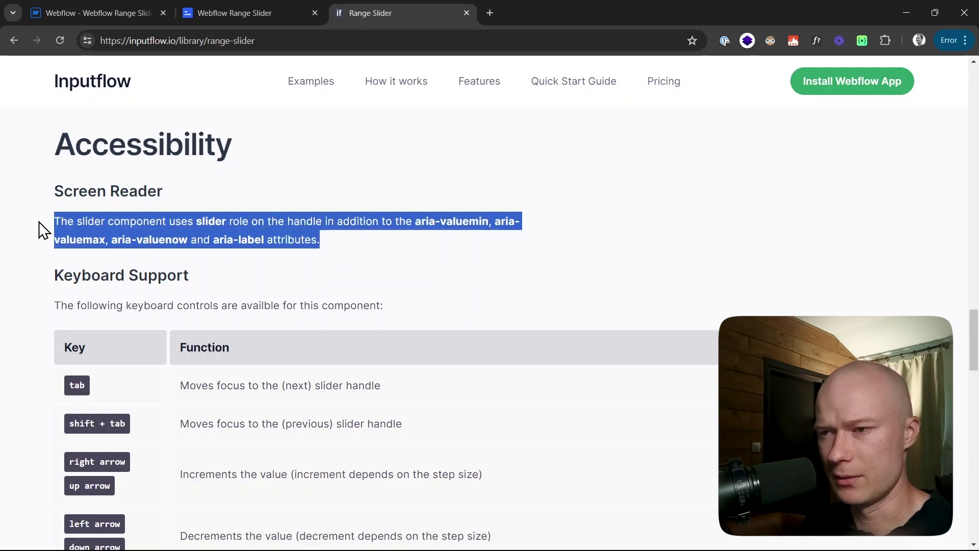
pyautogui.click(341, 248)
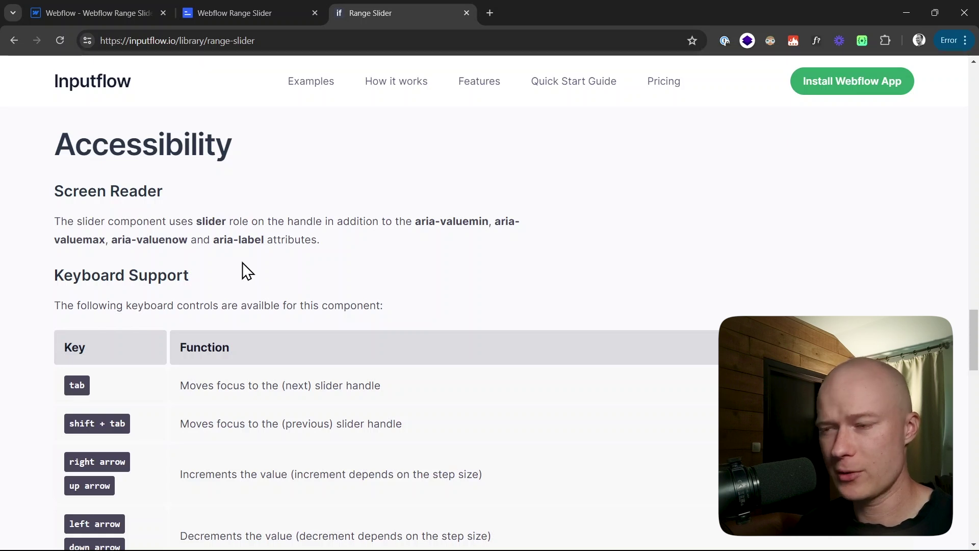
pyautogui.moveTo(321, 243); pyautogui.dragTo(50, 225)
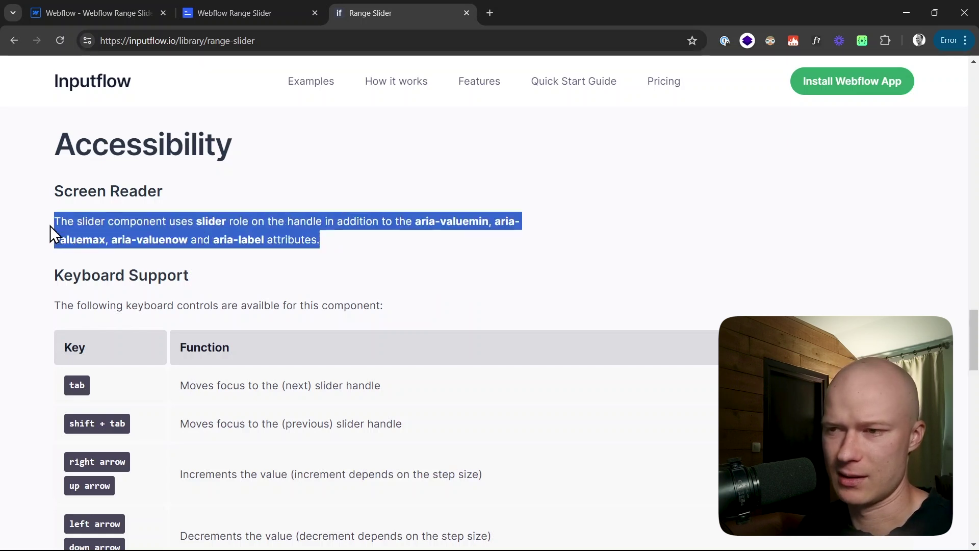
pyautogui.click(328, 241)
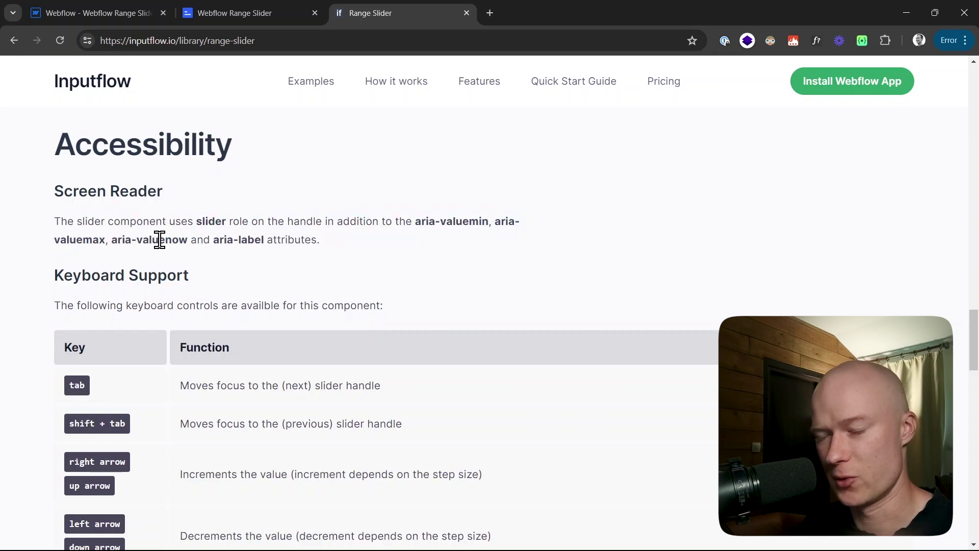
# - Read through the Keyboard Support table of keys and functions for the range slider
pyautogui.scroll(-3, 305, 331)
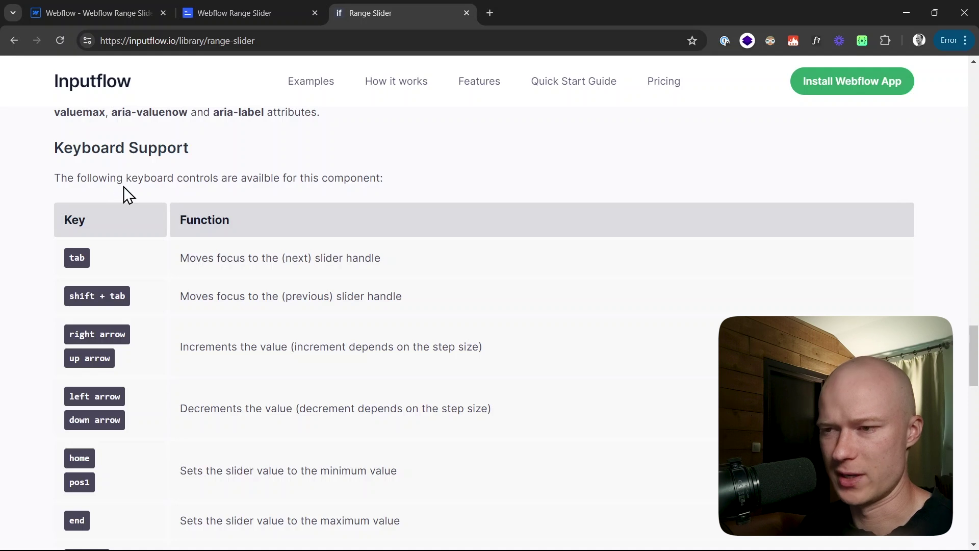
pyautogui.scroll(-3, 229, 260)
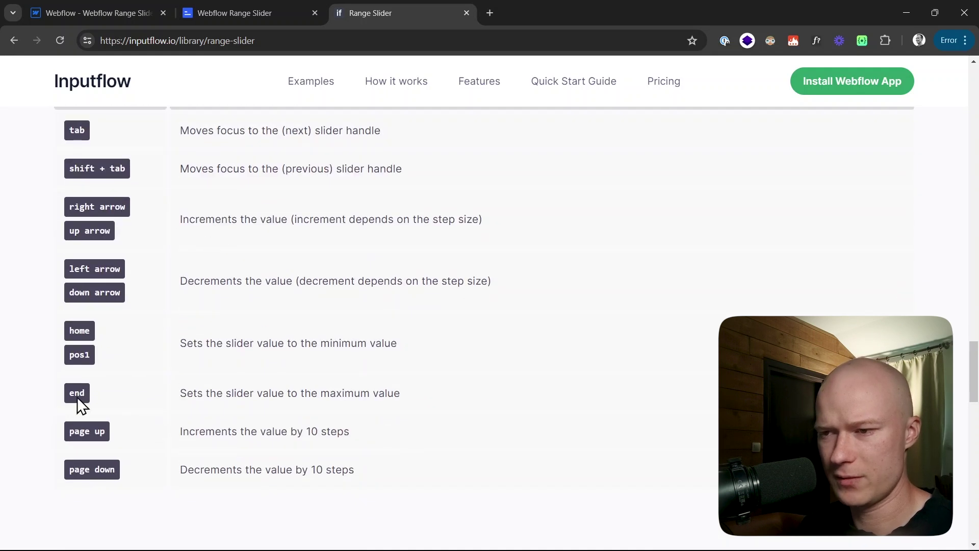
pyautogui.scroll(1, 136, 286)
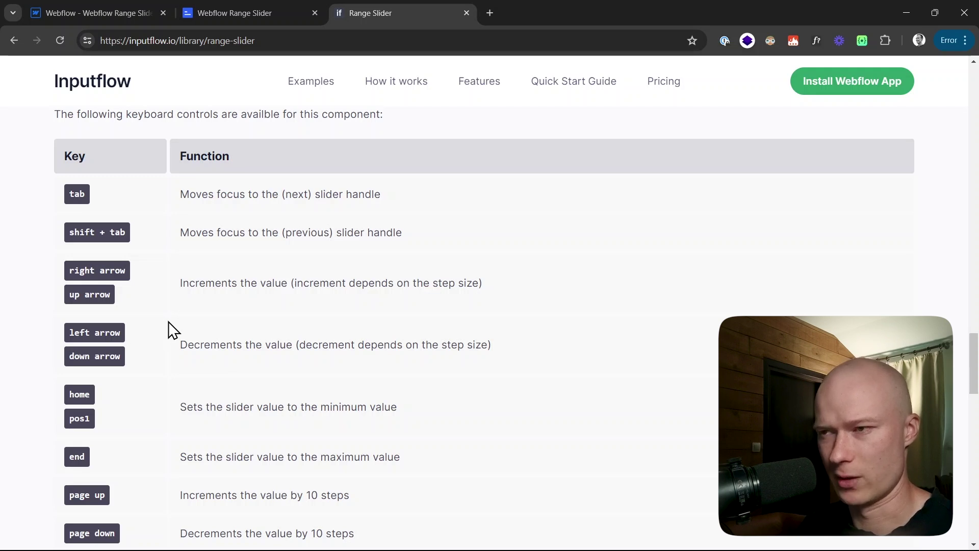
# - On the live form, lower the minimum budget to $3,000 and test moving keyboard focus to the upper handle and back
pyautogui.click(219, 10)
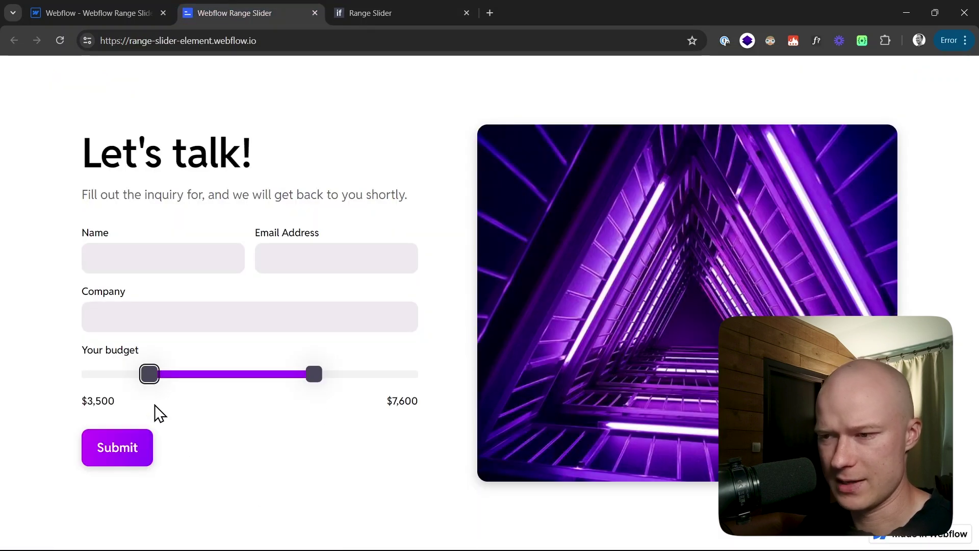
pyautogui.moveTo(148, 376); pyautogui.dragTo(130, 376)
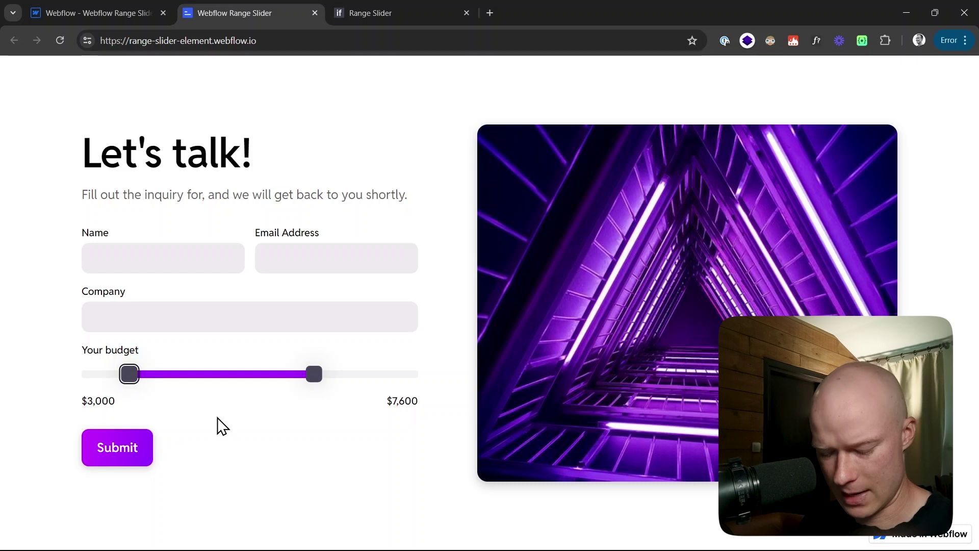
pyautogui.press('Tab')
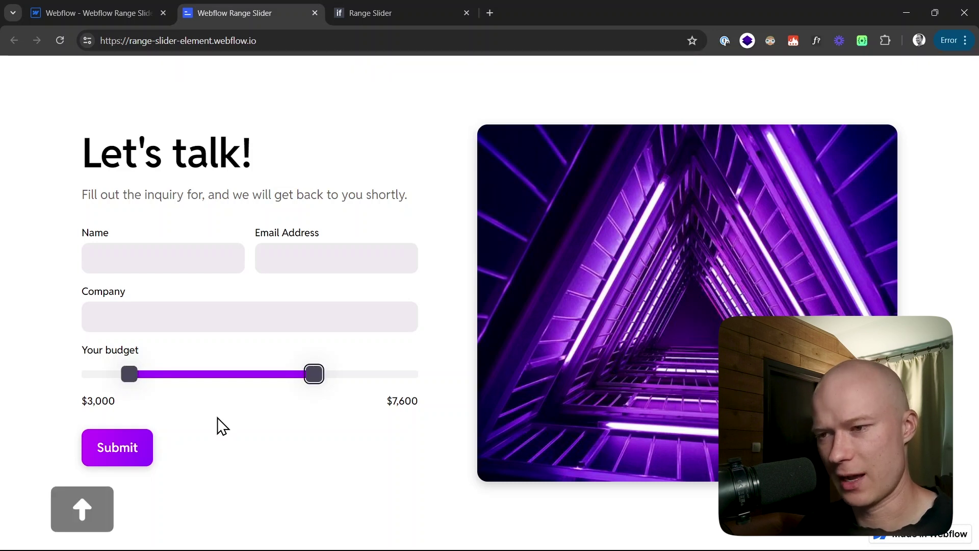
pyautogui.hotkey('shift', 'Tab')
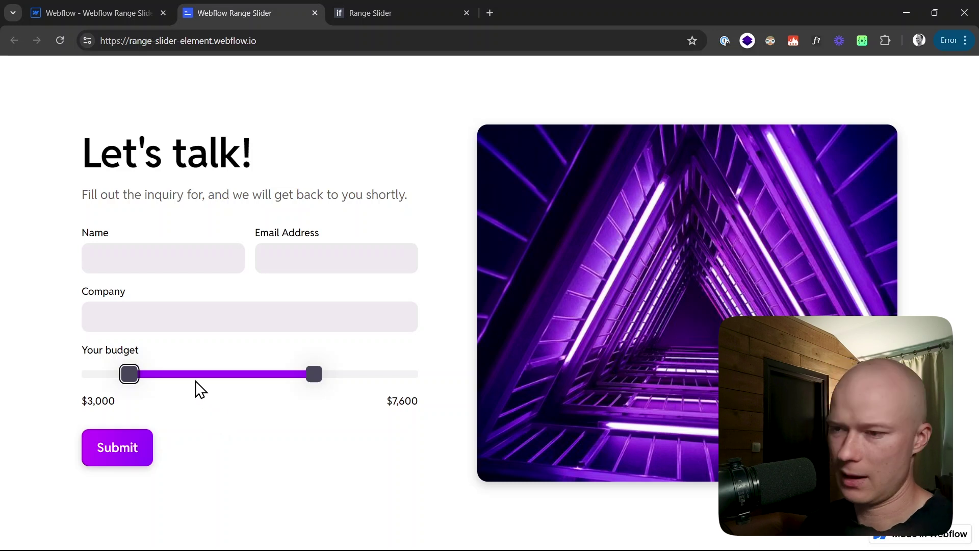
# - Test stepping the lower budget handle down and up from the keyboard, finishing at $3,500
pyautogui.press('Left')
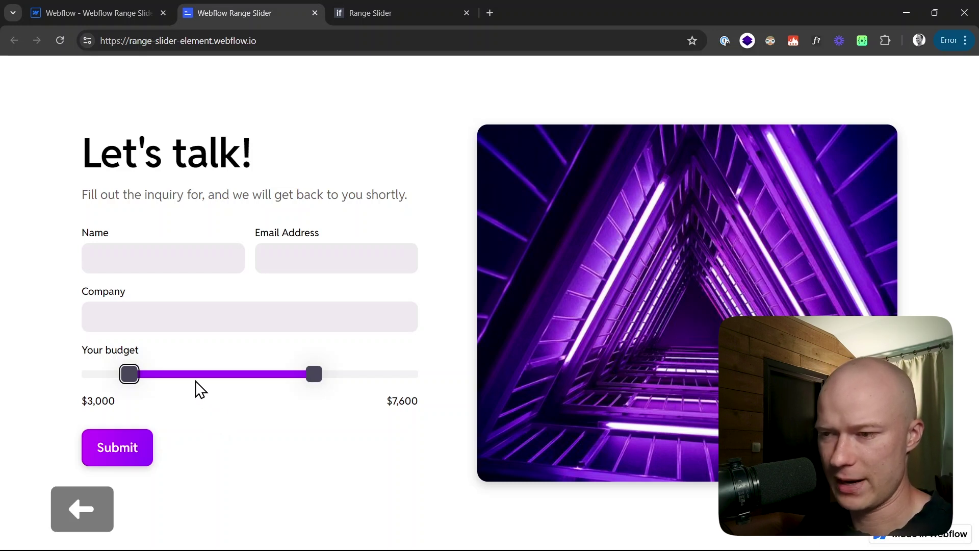
pyautogui.press('Right')
pyautogui.press('Right')
pyautogui.press('Right')
pyautogui.press('Right')
pyautogui.press('Right')
pyautogui.press('Left')
pyautogui.press('Left')
pyautogui.press('Left')
pyautogui.press('Left')
pyautogui.press('Left')
pyautogui.press('Left')
pyautogui.press('Right')
pyautogui.press('Right')
pyautogui.press('Right')
pyautogui.press('Right')
pyautogui.press('Right')
pyautogui.press('Right')
pyautogui.press('Right')
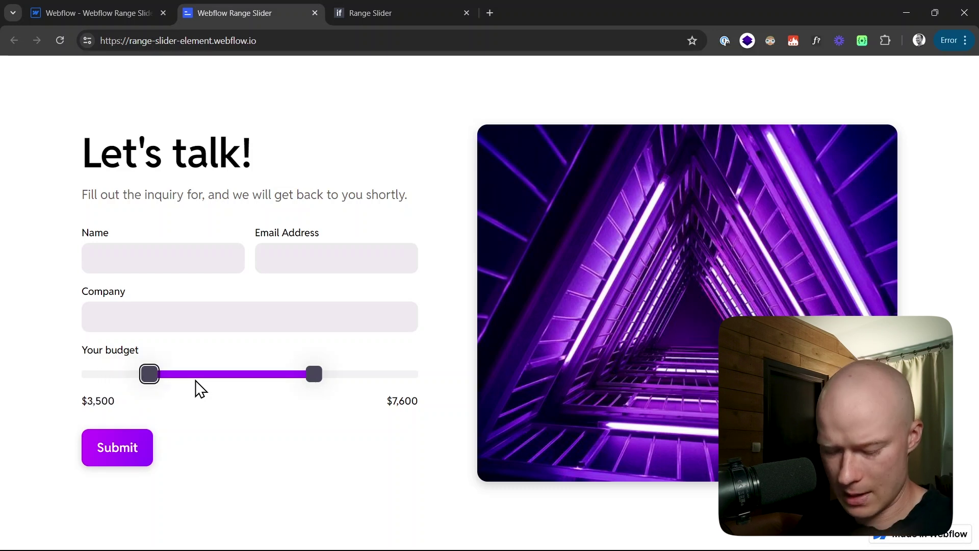
# - Focus the upper budget handle and test its maximum and minimum keyboard jumps, then raise it to $8,600
pyautogui.press('Tab')
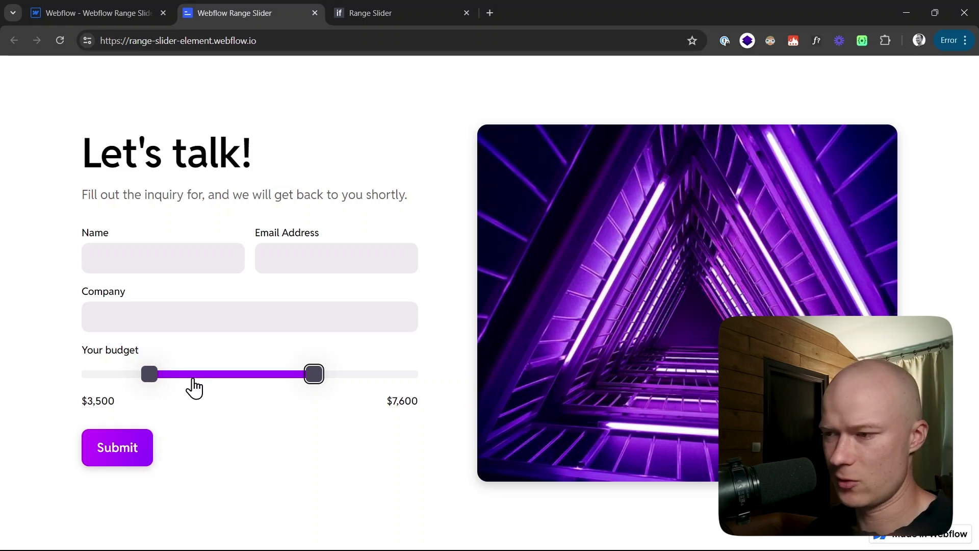
pyautogui.press('Home')
pyautogui.press('End')
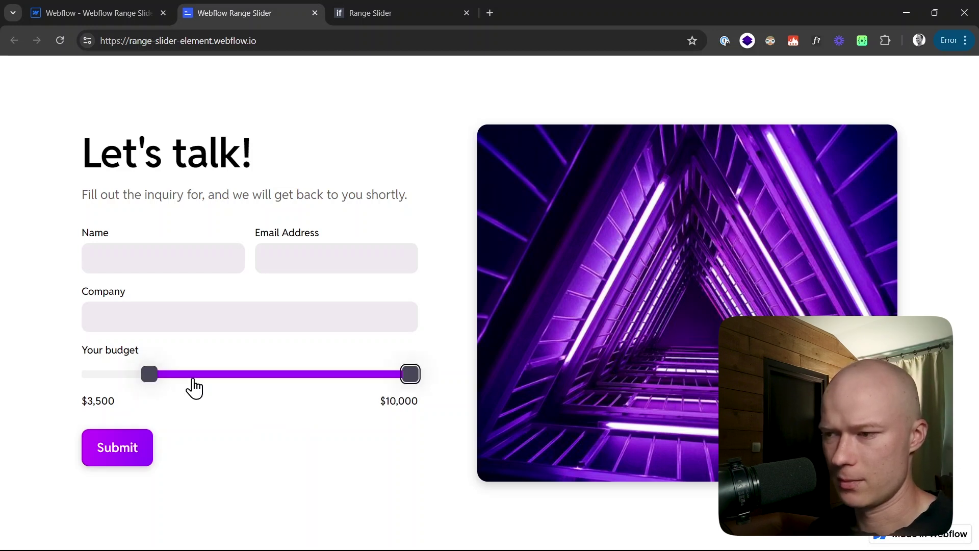
pyautogui.press('Home')
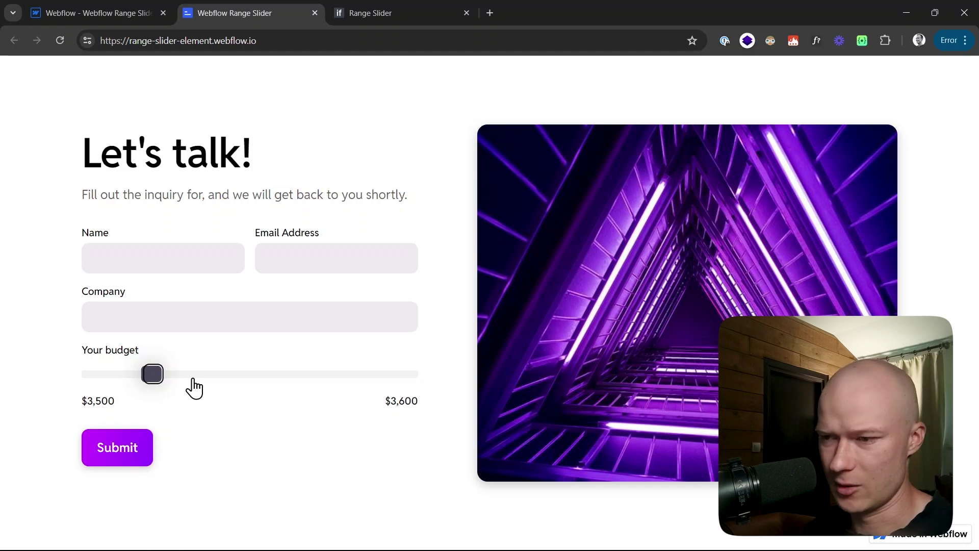
pyautogui.press('Right')
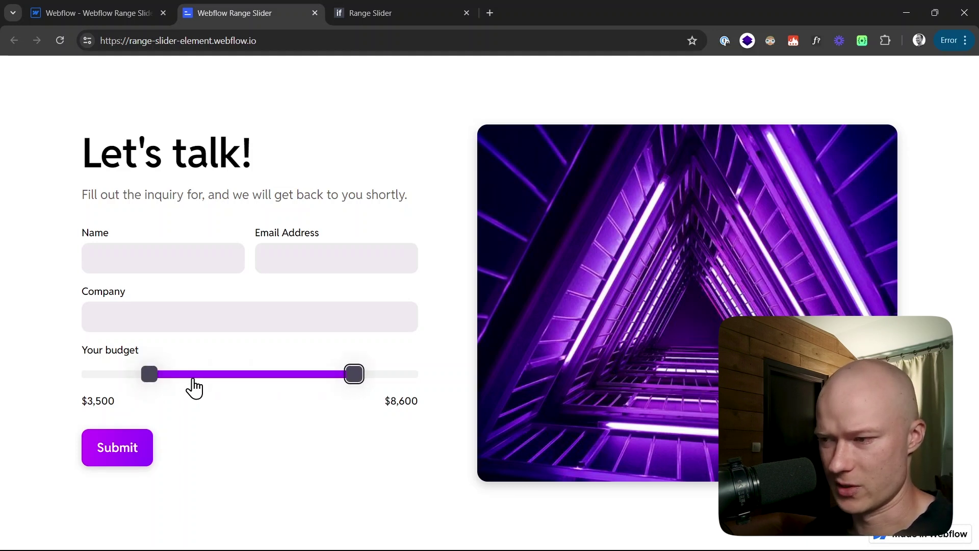
# - Recheck the keyboard controls table in the Inputflow documentation and return to the live contact form
pyautogui.click(350, 10)
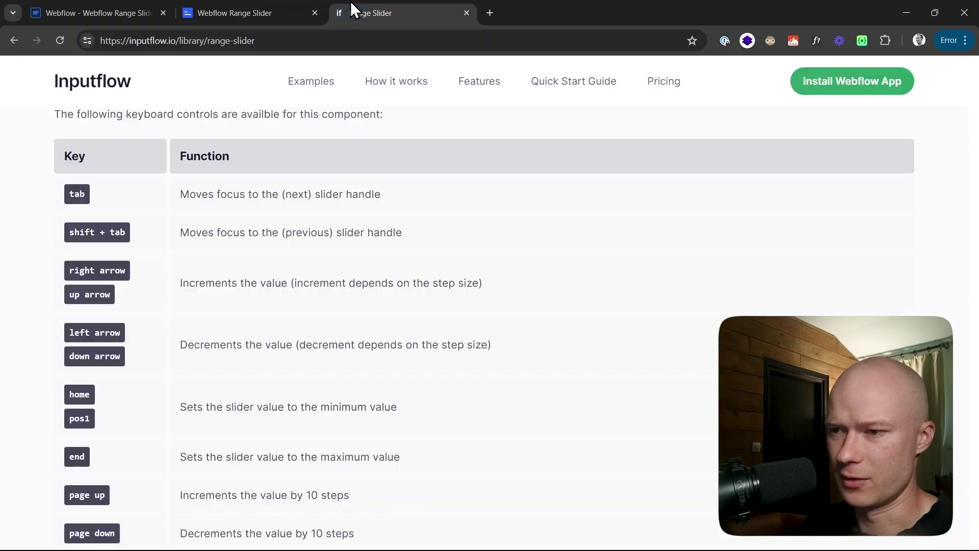
pyautogui.scroll(-2, 362, 306)
pyautogui.scroll(2, 369, 257)
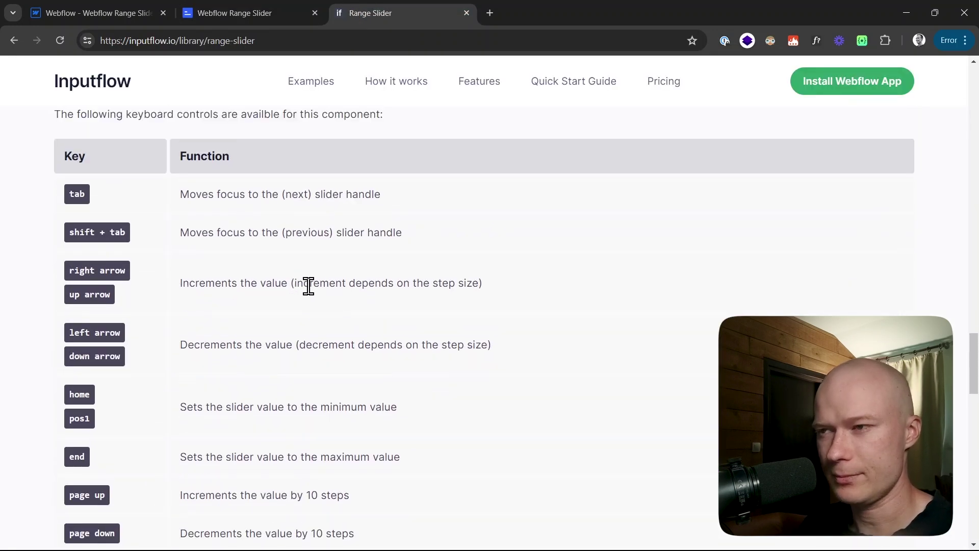
pyautogui.click(203, 10)
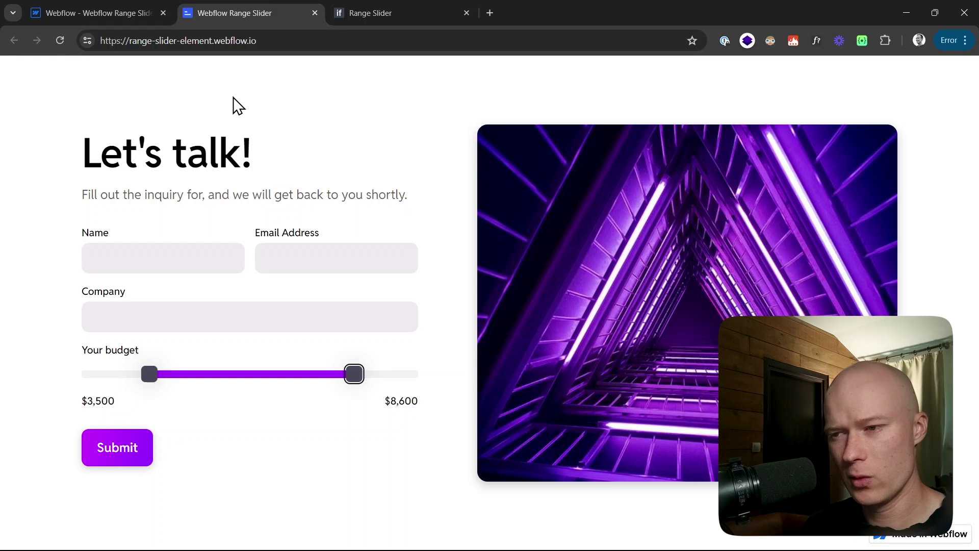